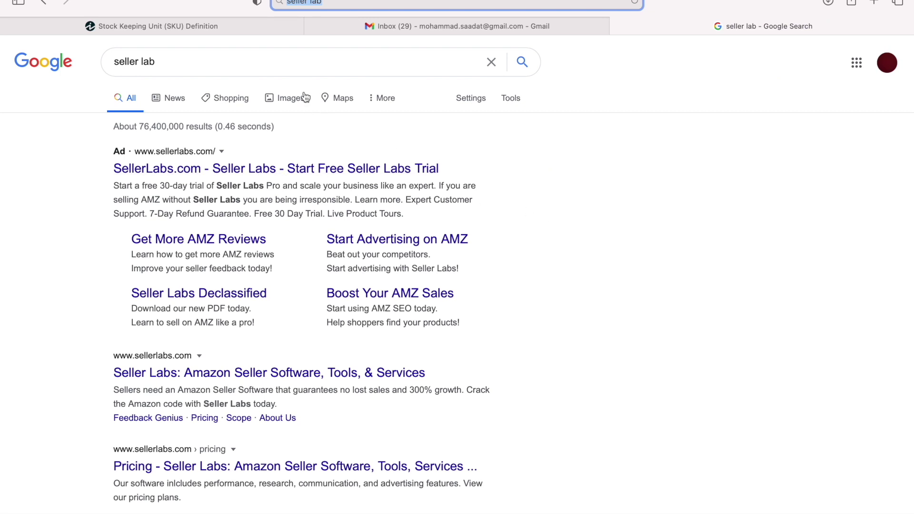
Search Google for 'seller lab noon' and open the noon Seller Lab login result.
click(274, 73)
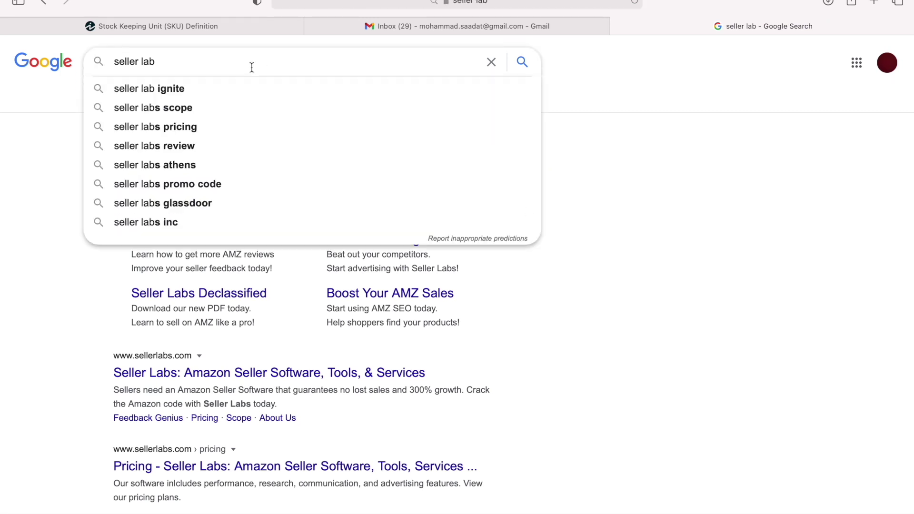
text(noon)
key(Return)
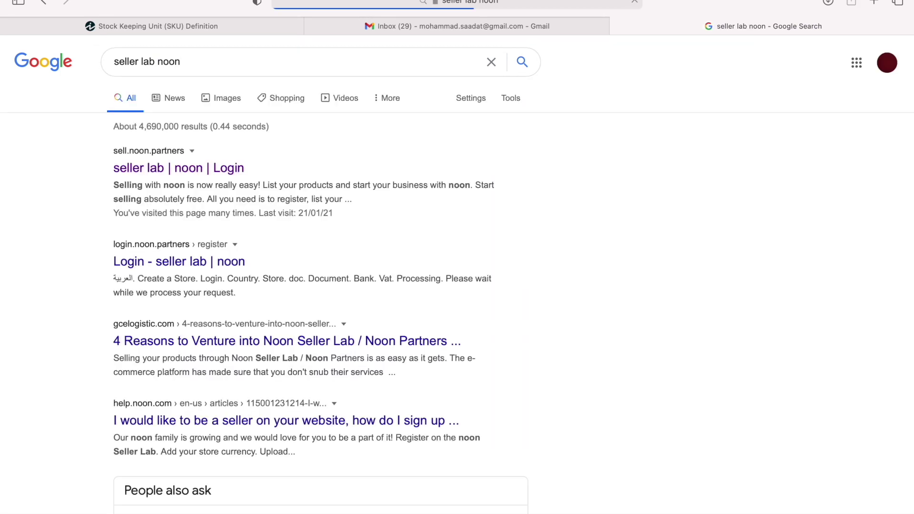
click(170, 173)
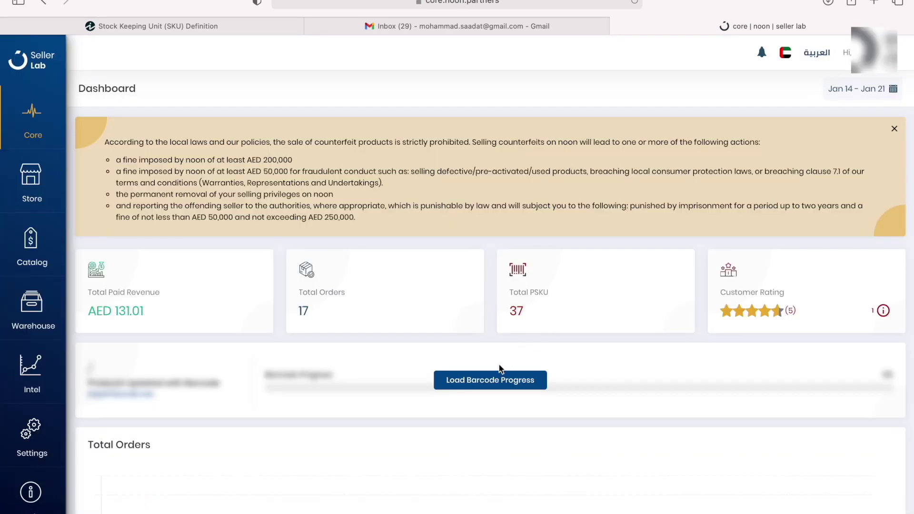
Load the dashboard's barcode progress (35 of 38 updated) and go to the Noon Catalog.
click(490, 381)
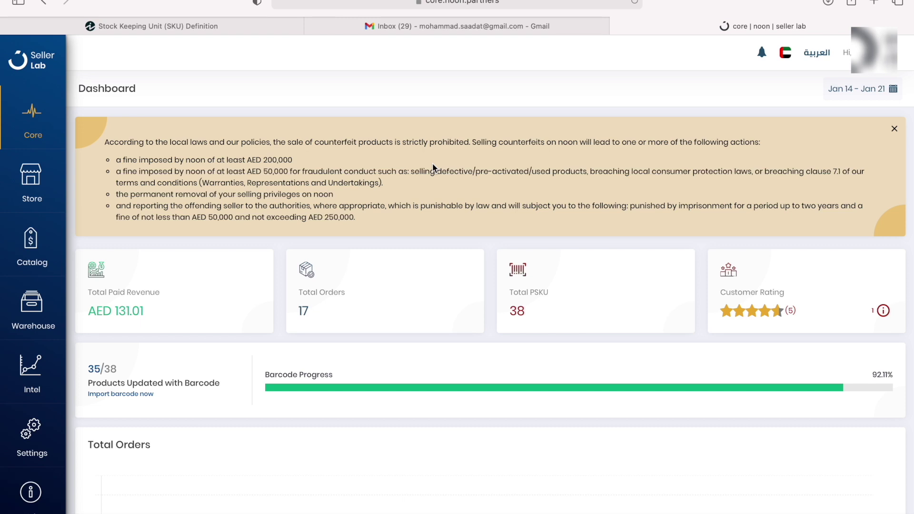
click(34, 243)
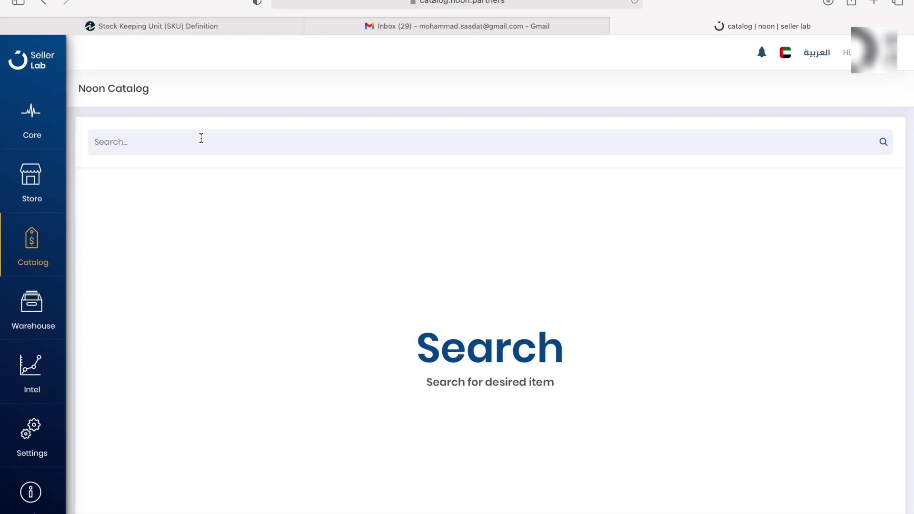
Search 'dior perfume', pick Ambre Nuit EDP 250ml and create its offer with partner SKU MS-1.
text(dior perfume)
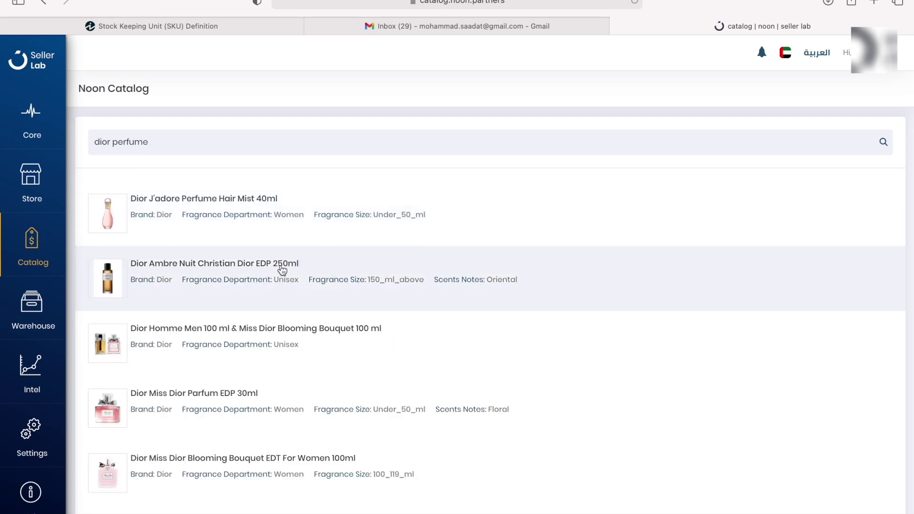
click(283, 270)
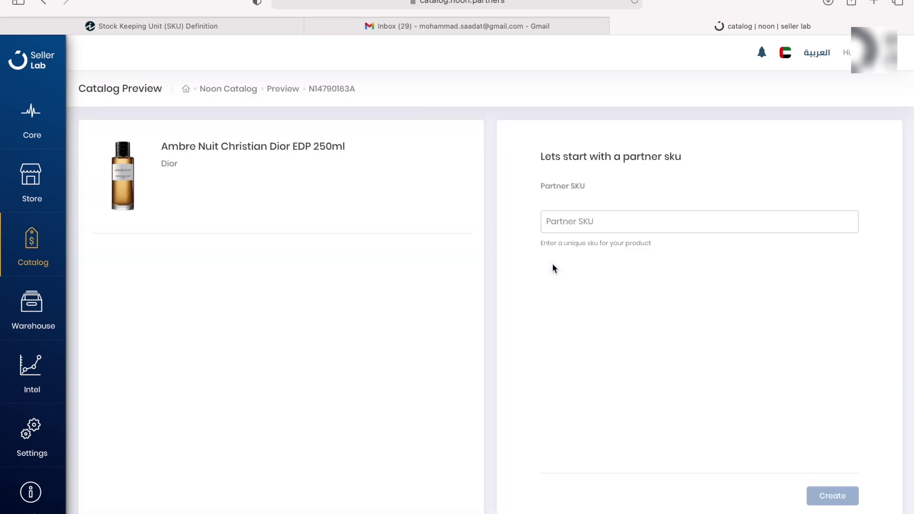
click(607, 213)
text(ms-1)
key(BackSpace)
key(BackSpace)
key(BackSpace)
key(BackSpace)
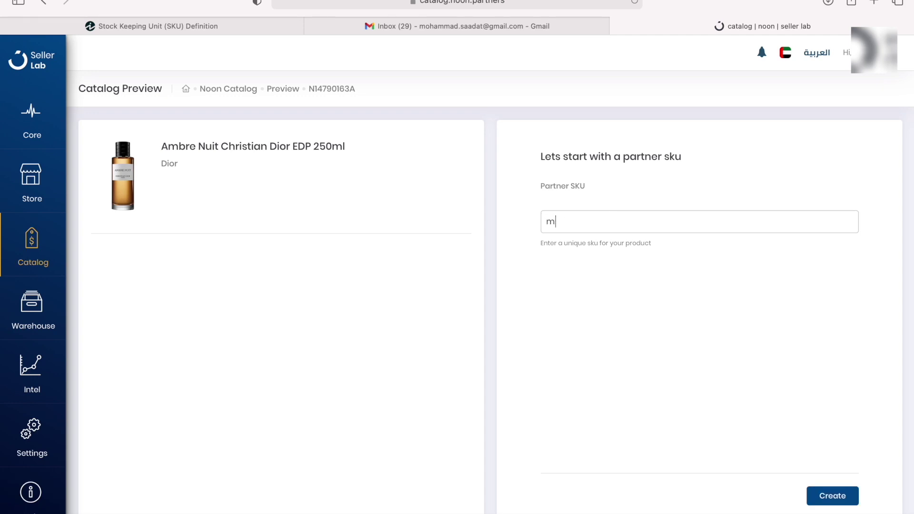
text(ms)
key(BackSpace)
key(BackSpace)
text(MS-1)
click(828, 496)
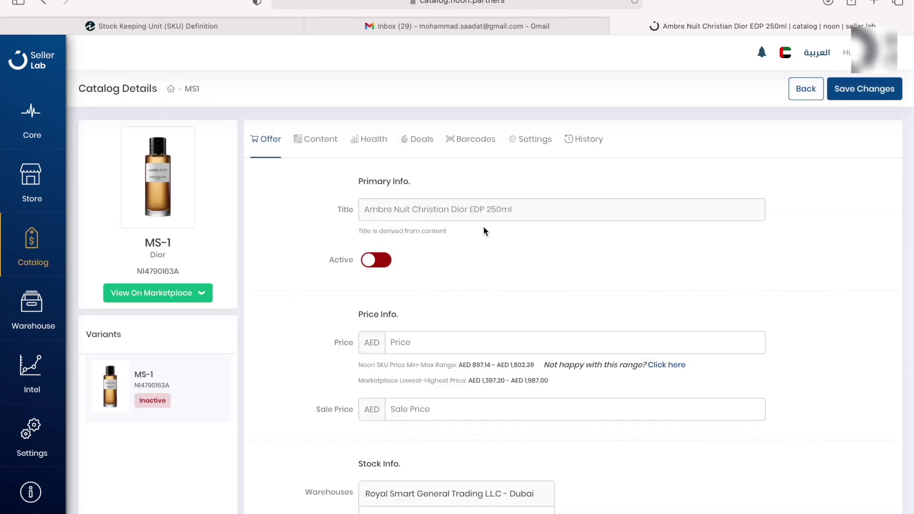
Enter a price of 550 AED and a new stock quantity of 10.
scroll(411, 217, down, 1)
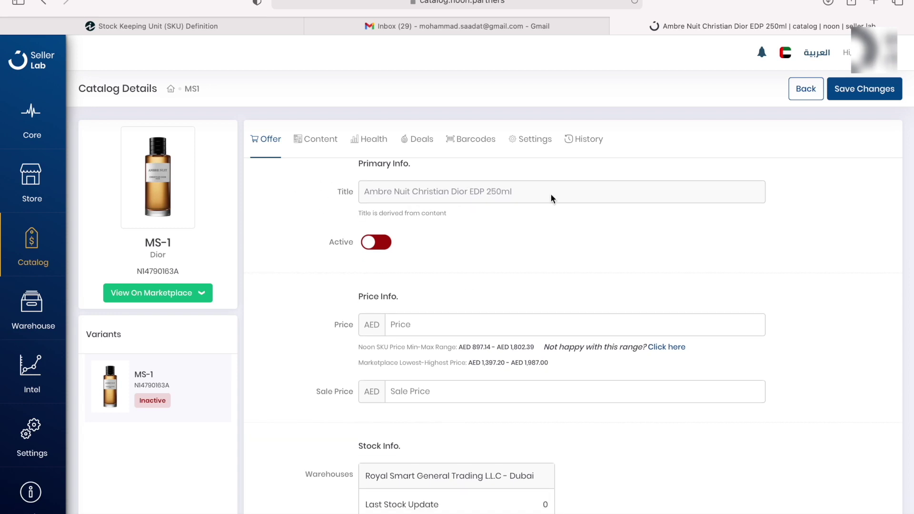
scroll(466, 266, down, 1)
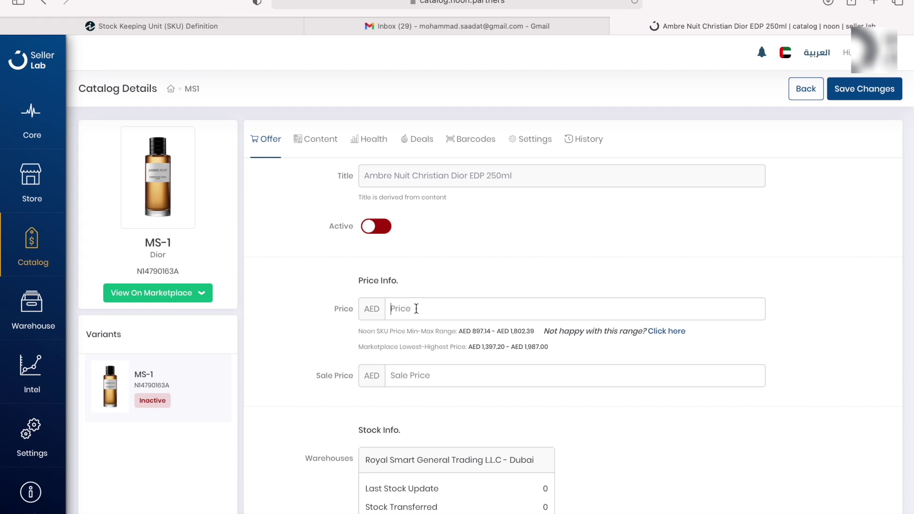
click(416, 309)
text(550)
scroll(419, 383, down, 5)
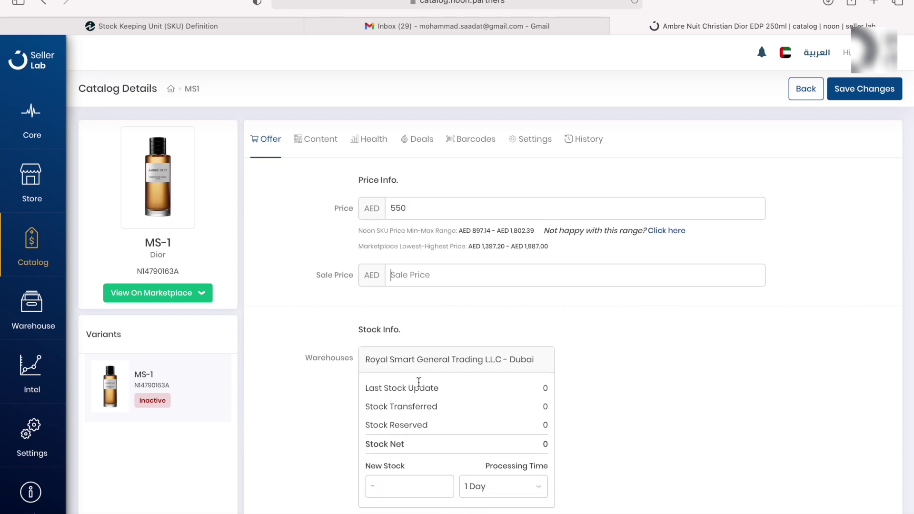
click(401, 430)
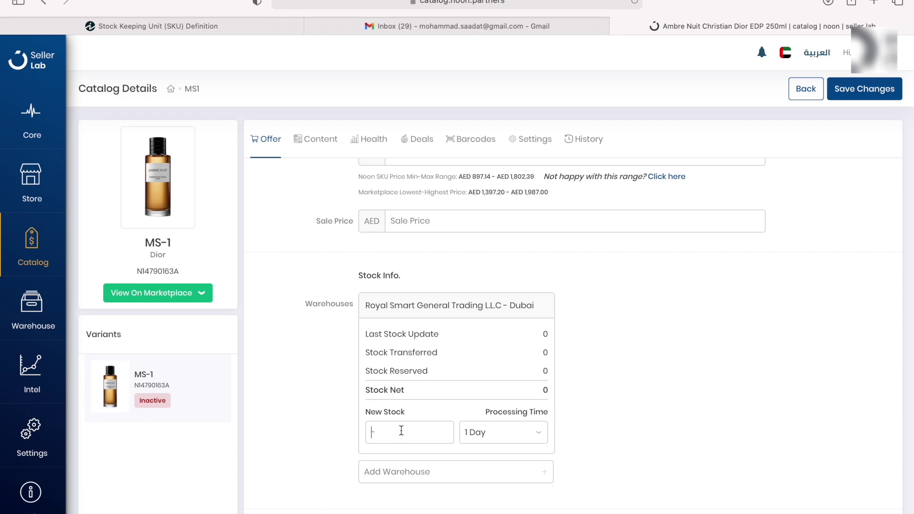
text(10)
Set the offer's processing time to Same Day.
click(526, 435)
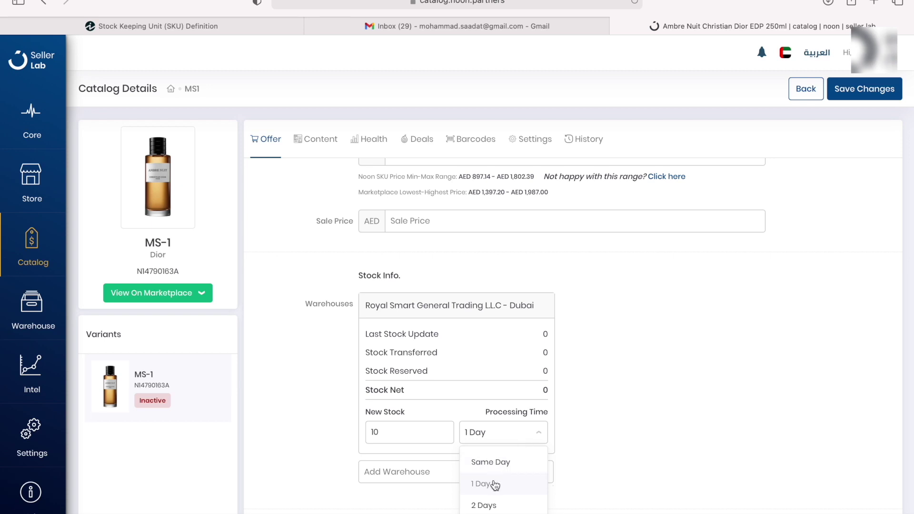
scroll(492, 478, down, 2)
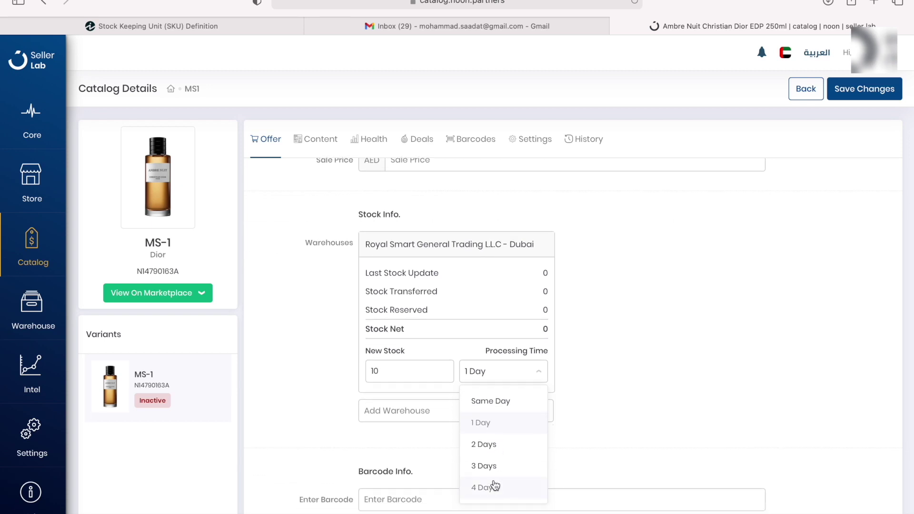
scroll(495, 440, up, 1)
click(498, 437)
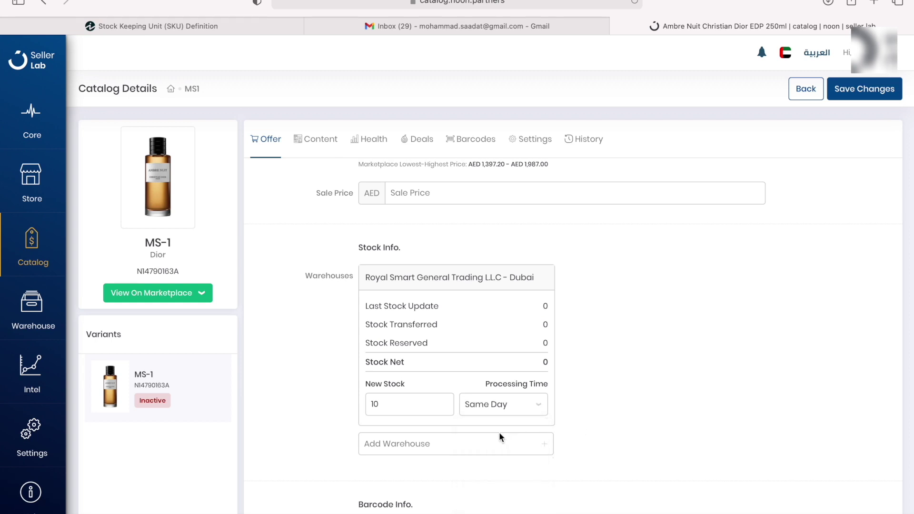
mouse_move(363, 280)
mouse_down()
mouse_move(544, 280)
mouse_move(364, 281)
mouse_up()
Look through the Add Warehouse list and close it without adding a warehouse.
scroll(405, 352, down, 1)
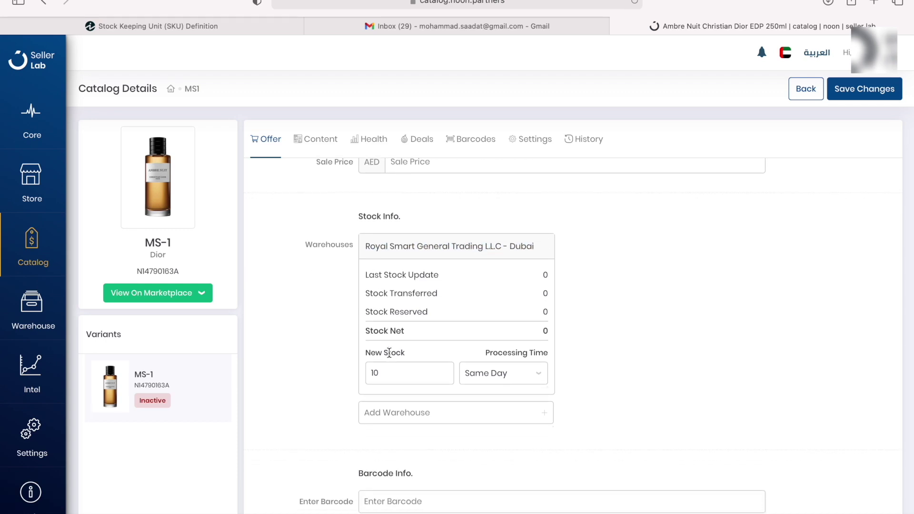
click(525, 412)
scroll(525, 412, down, 3)
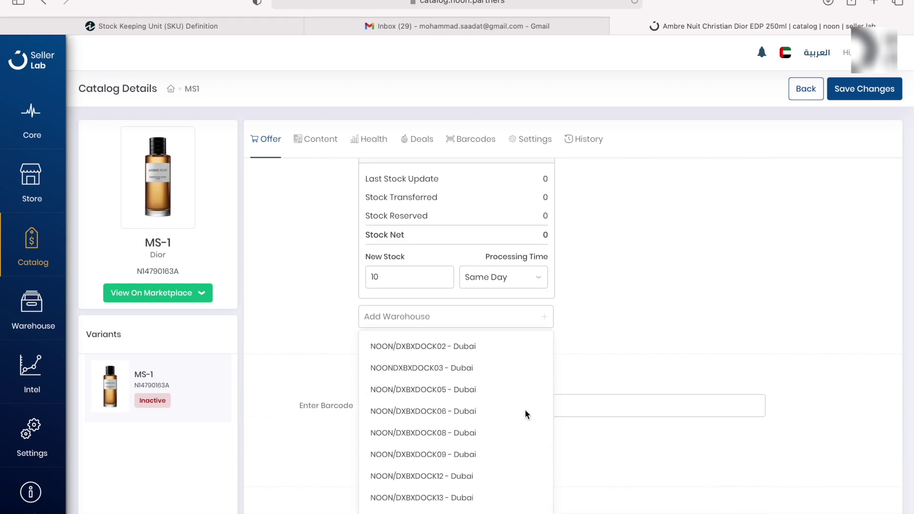
scroll(526, 413, down, 5)
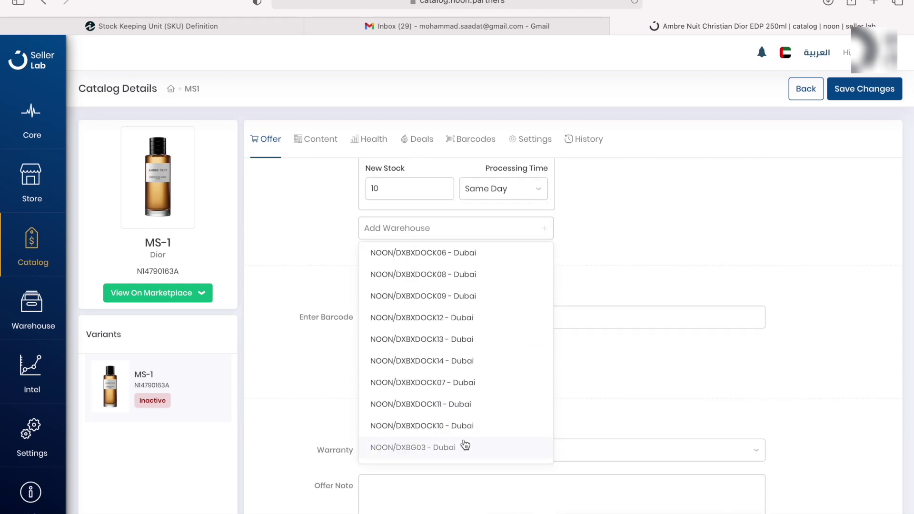
scroll(429, 265, up, 1)
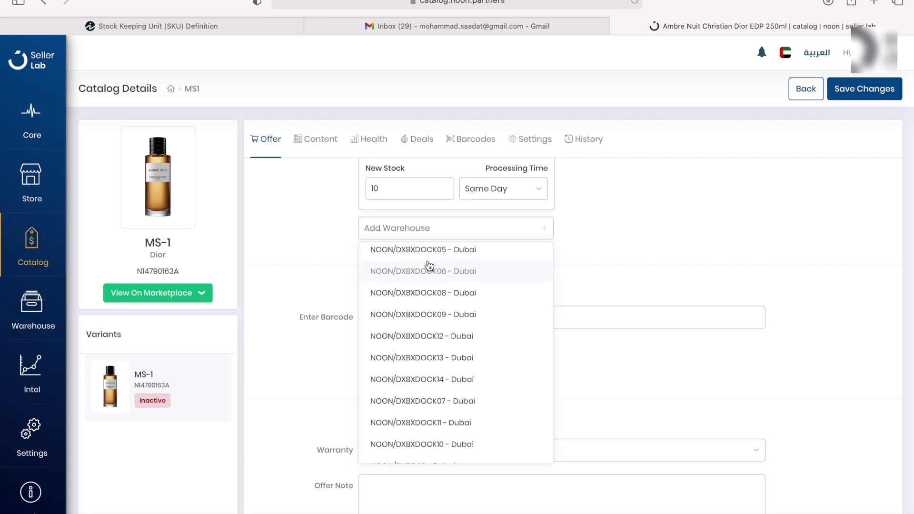
scroll(429, 265, up, 3)
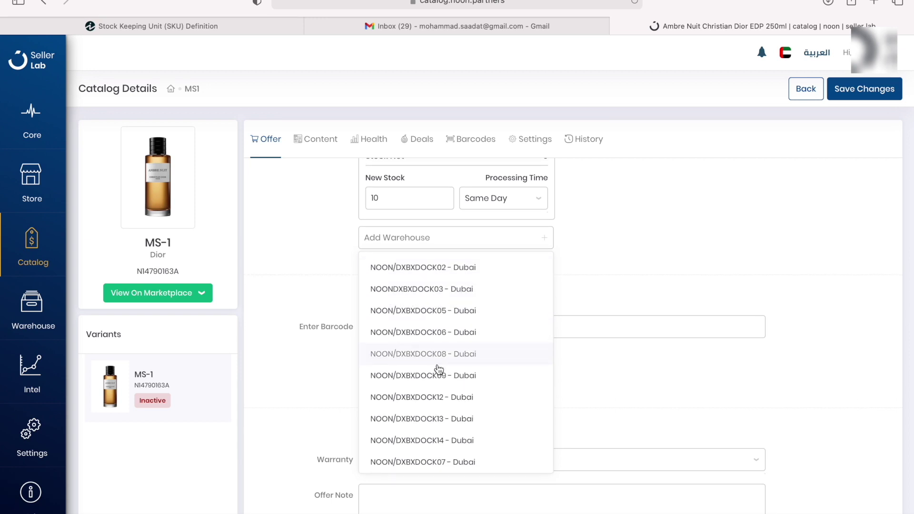
scroll(438, 422, down, 4)
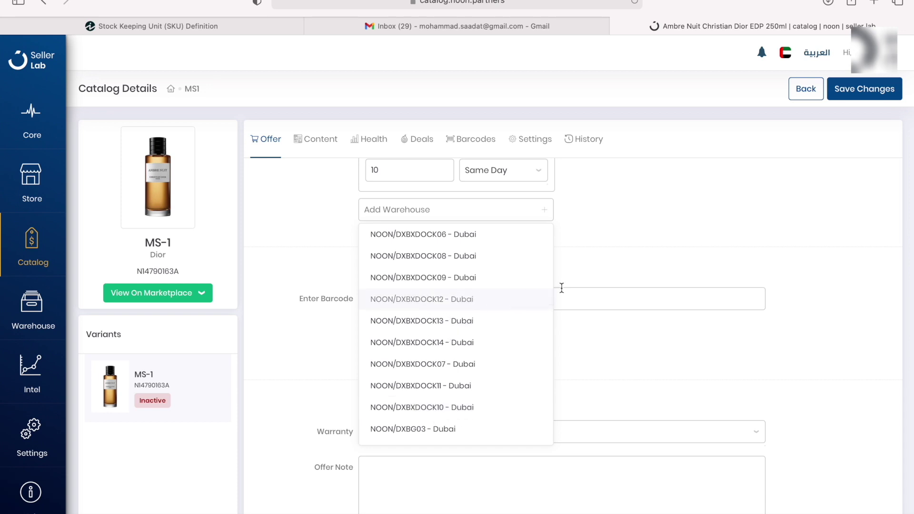
click(646, 239)
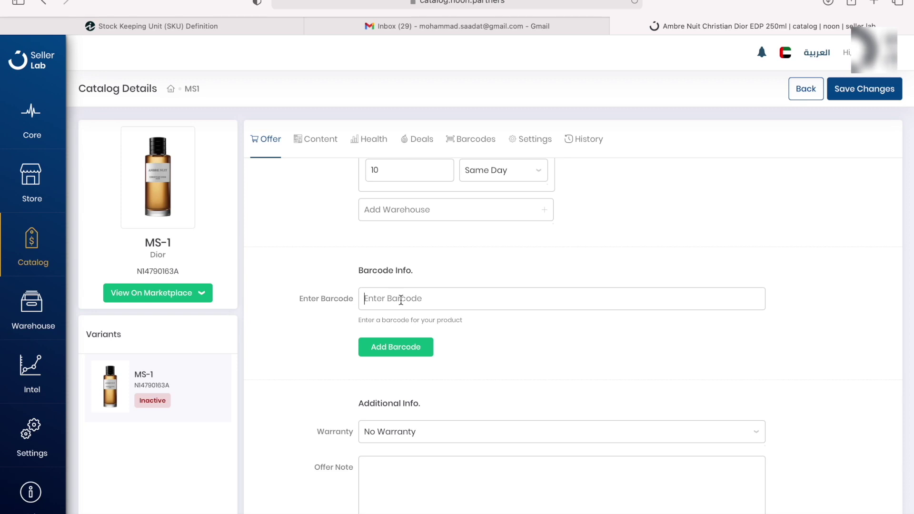
scroll(401, 300, up, 1)
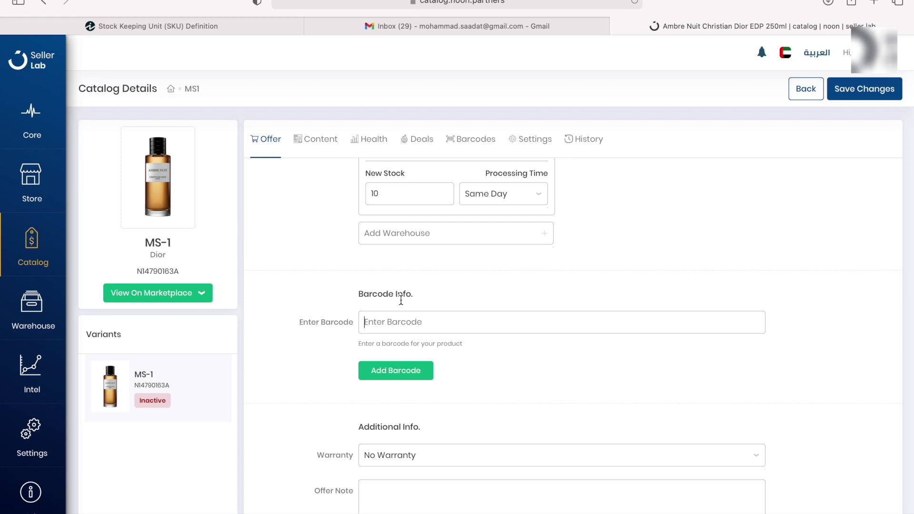
scroll(401, 300, up, 2)
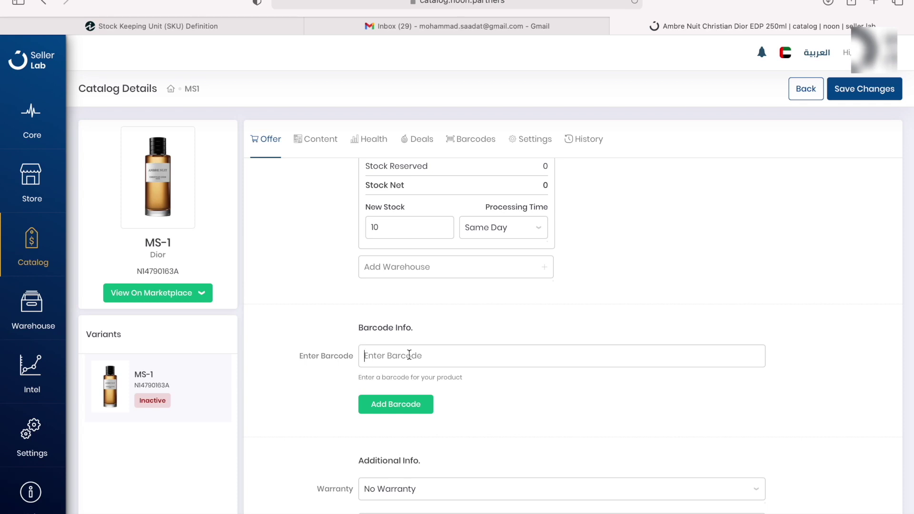
scroll(409, 355, down, 1)
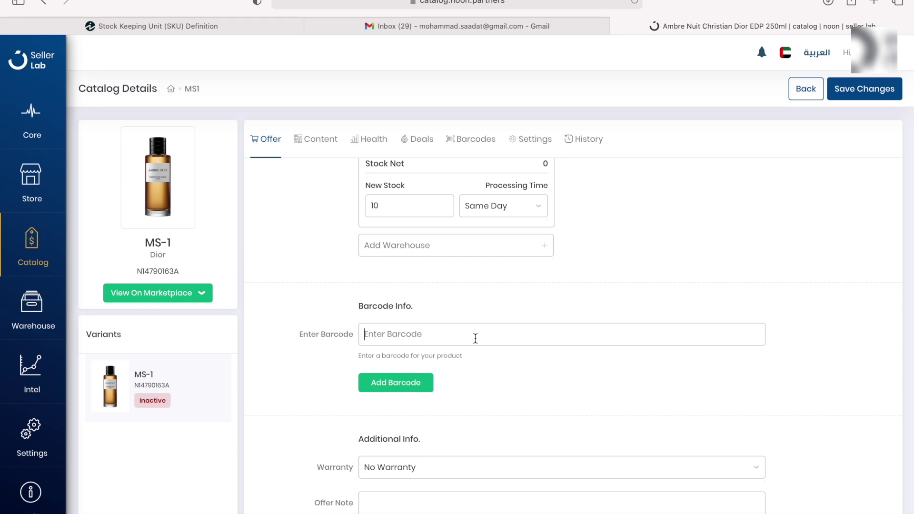
scroll(475, 338, down, 1)
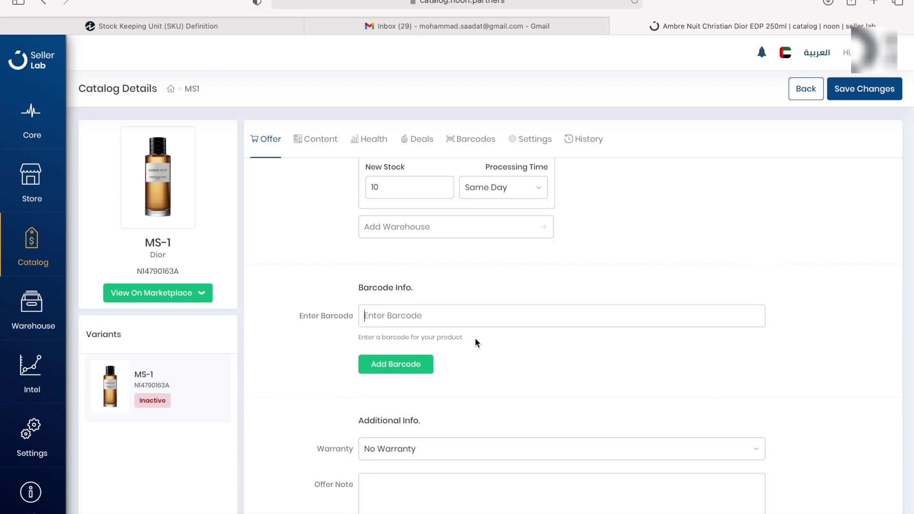
scroll(475, 338, down, 1)
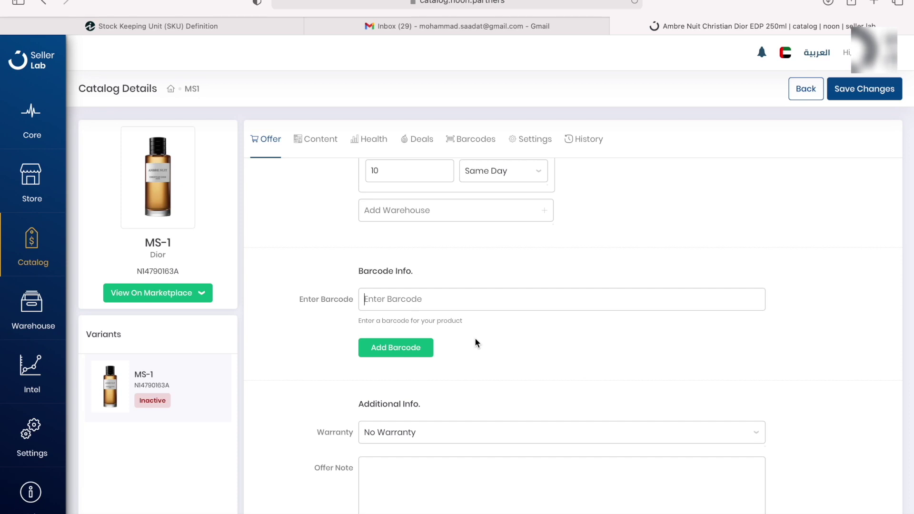
scroll(475, 341, up, 1)
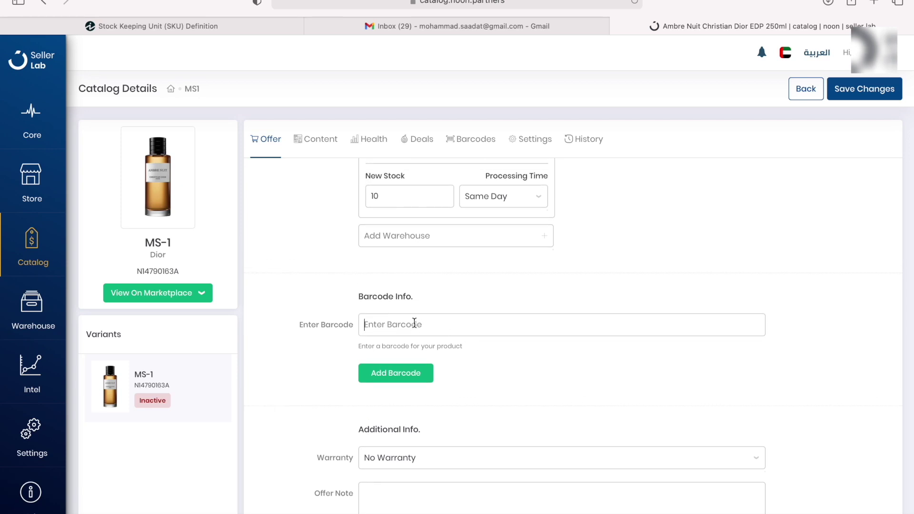
scroll(414, 324, down, 2)
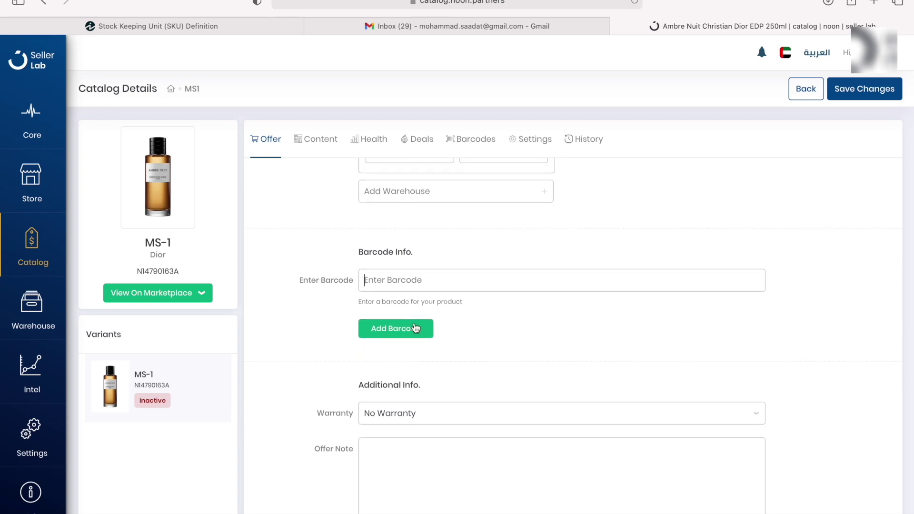
scroll(500, 347, down, 1)
scroll(514, 351, down, 1)
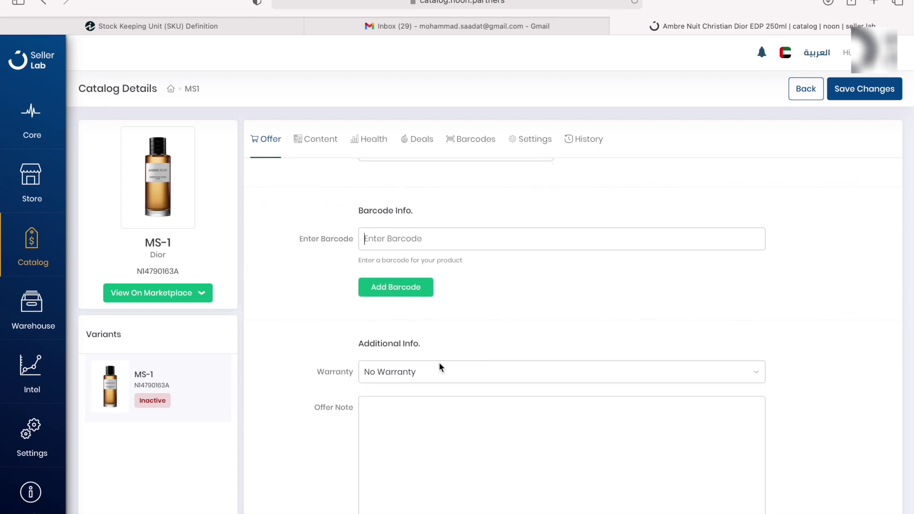
click(438, 369)
scroll(452, 369, down, 1)
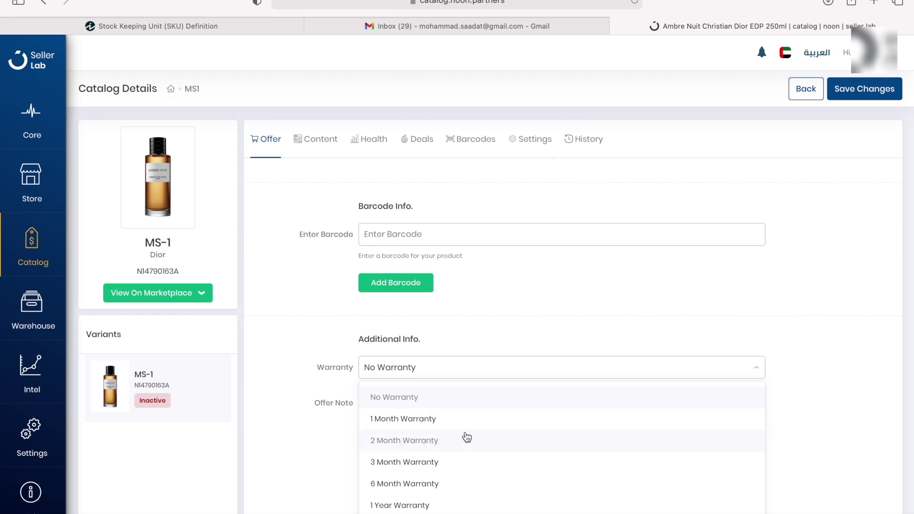
click(495, 334)
click(412, 433)
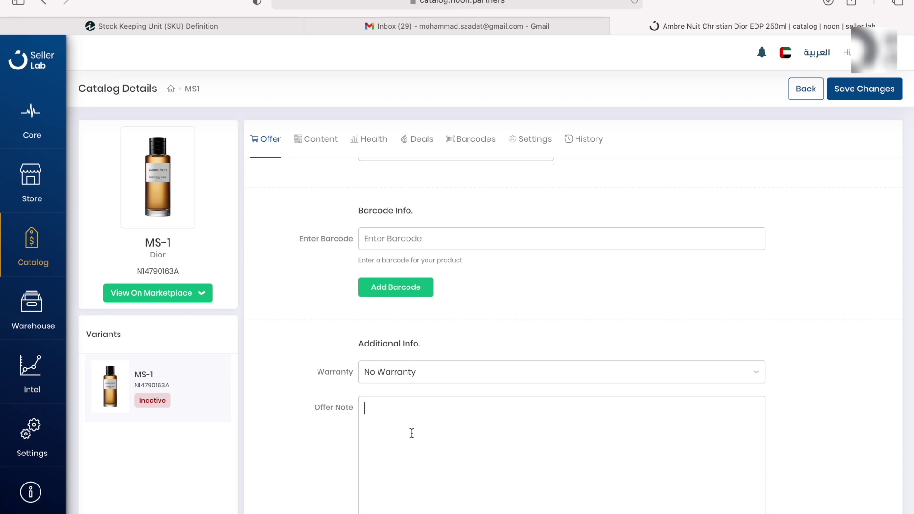
scroll(412, 433, up, 2)
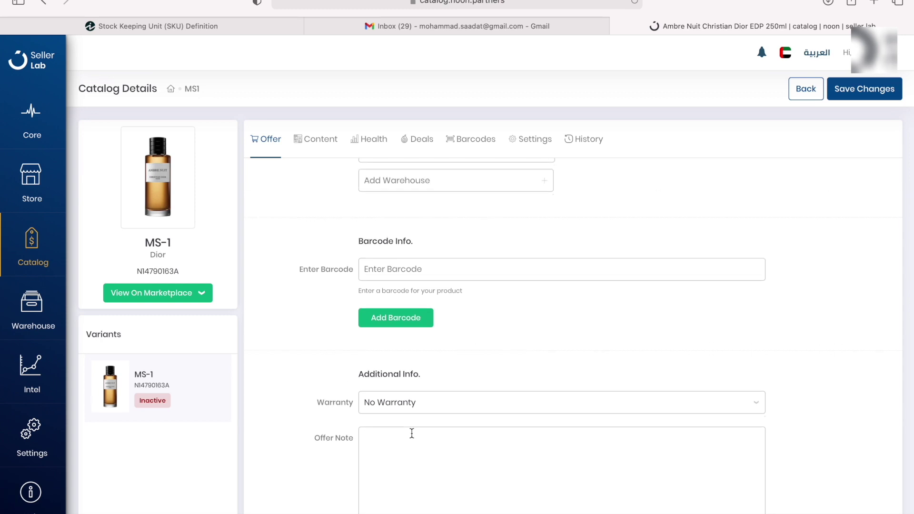
Discard unsaved edits, review Content, Health, Deals and Barcodes, then return to Offer.
click(305, 142)
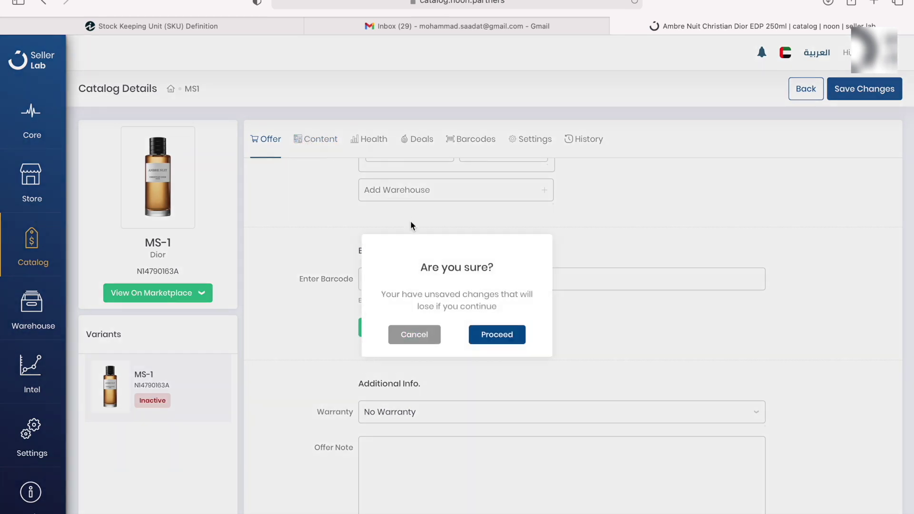
click(476, 336)
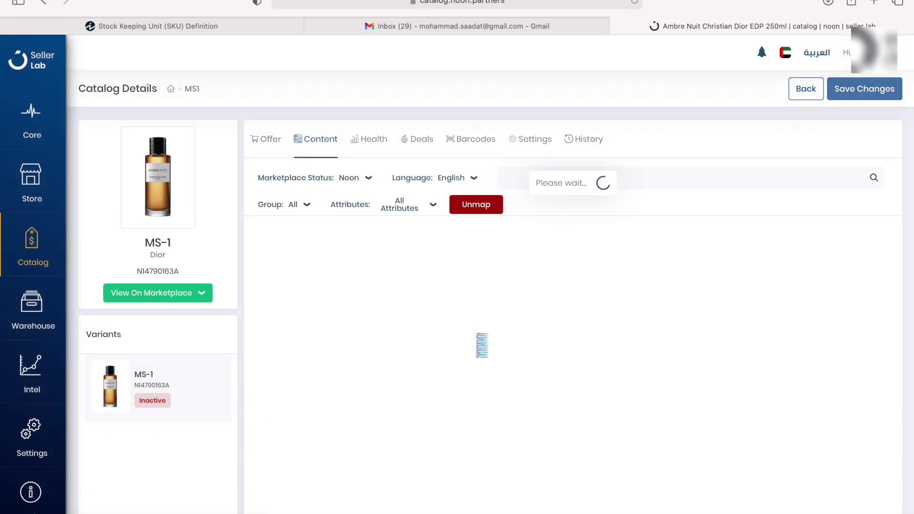
click(374, 150)
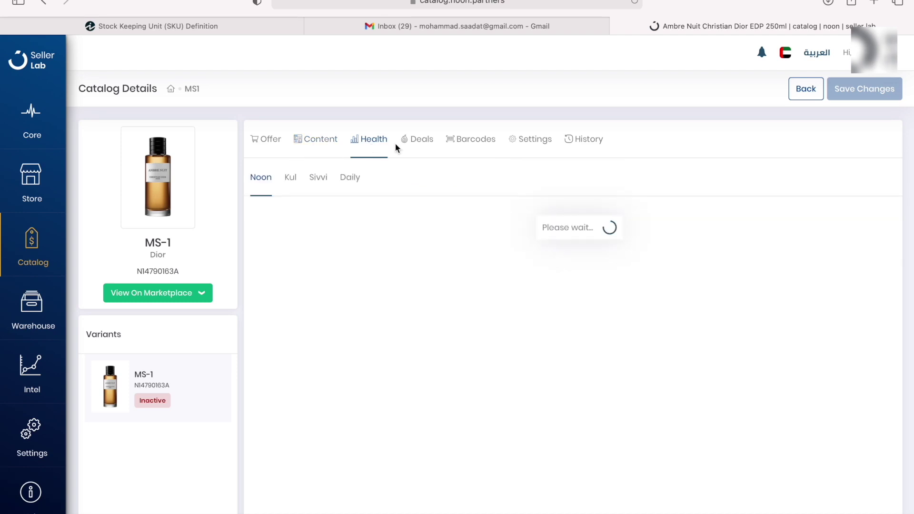
click(418, 149)
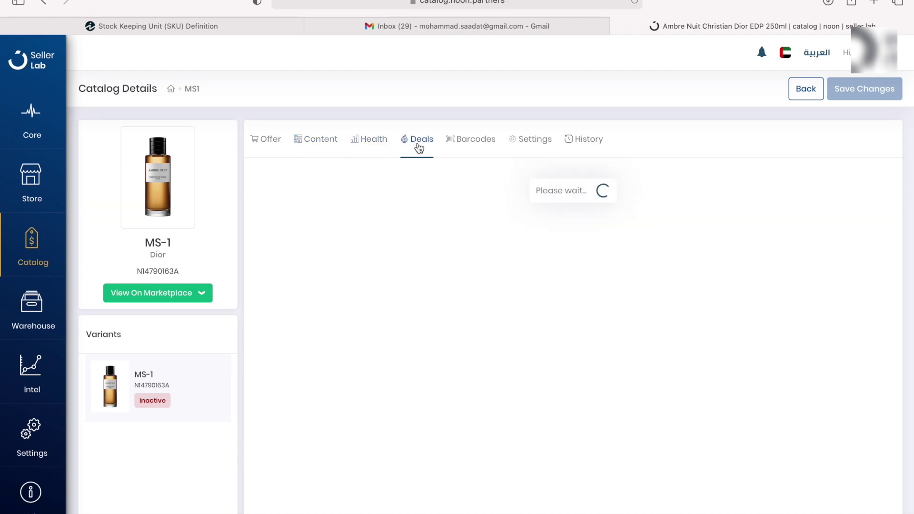
click(467, 143)
click(275, 142)
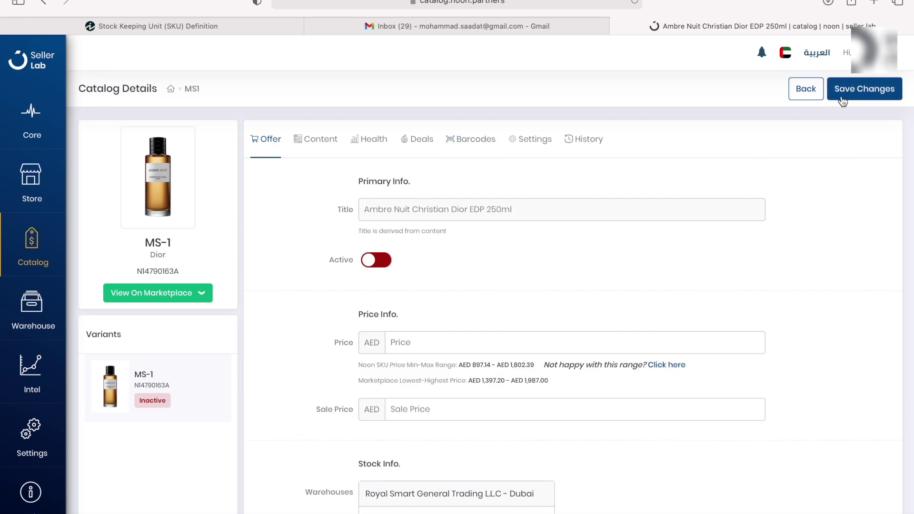
scroll(616, 302, down, 2)
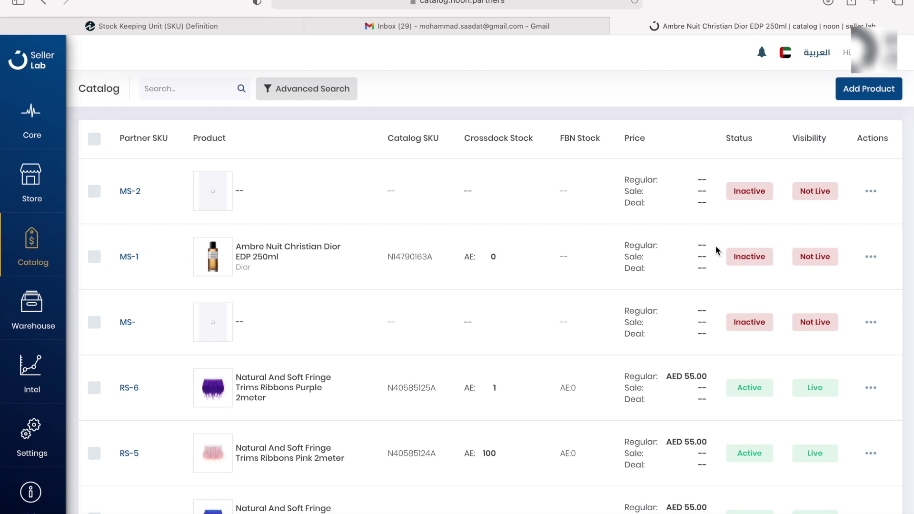
Go to Catalog > Partner Catalog and scroll the product table to the MS-1 listing.
click(33, 249)
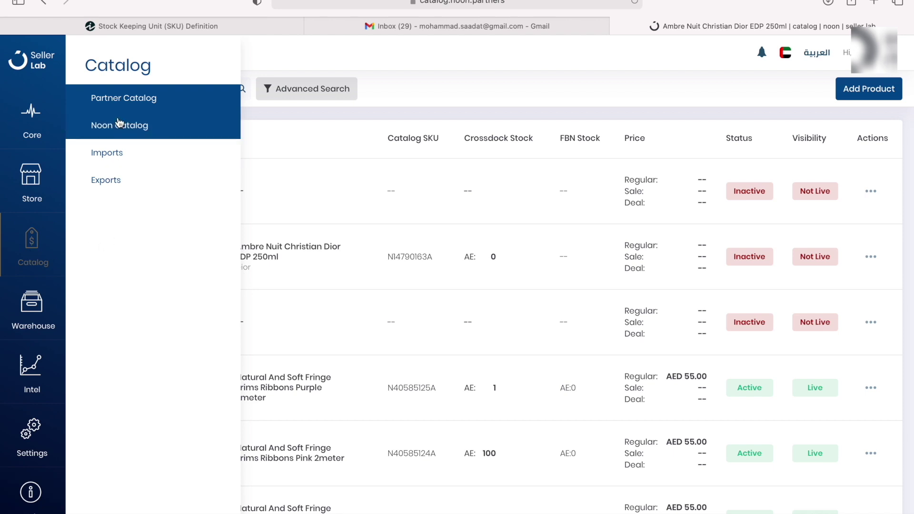
click(115, 99)
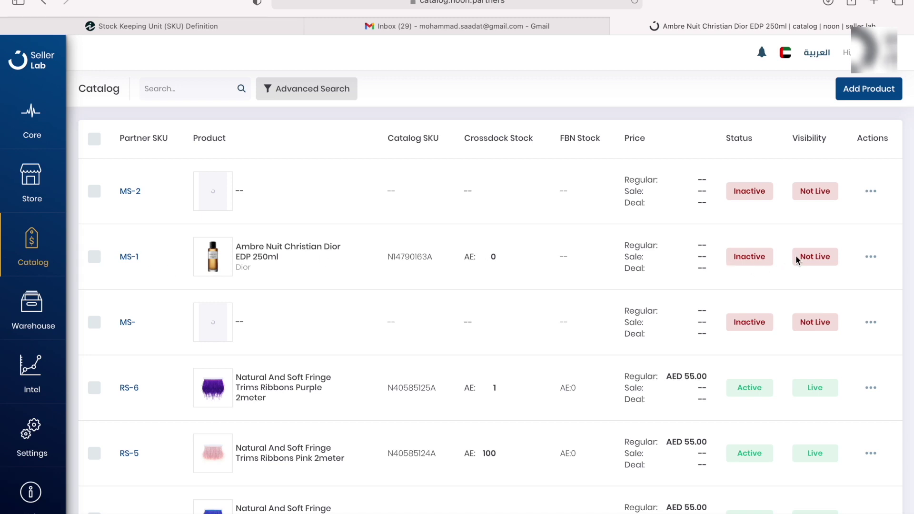
scroll(328, 272, down, 3)
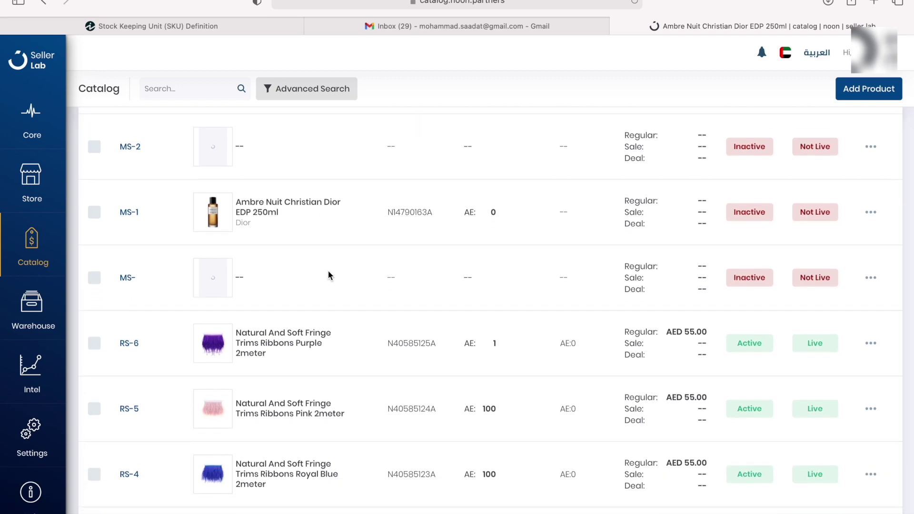
scroll(328, 270, up, 3)
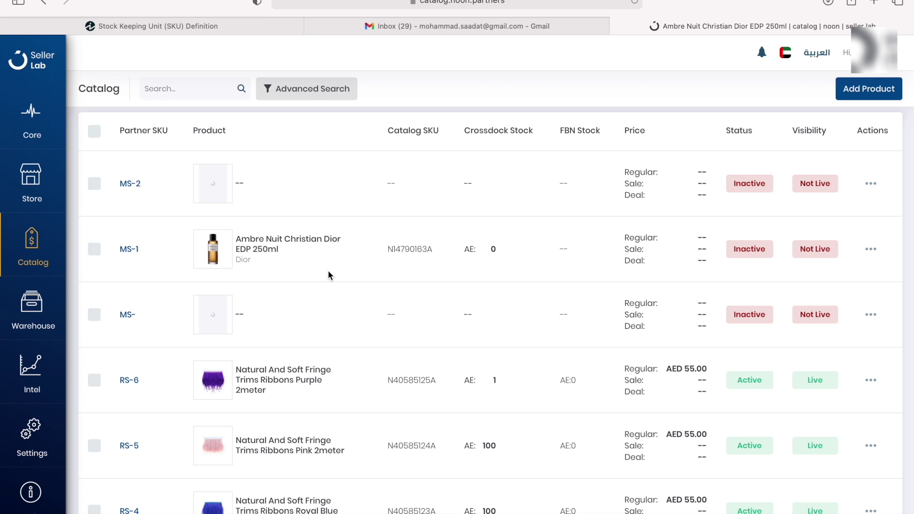
scroll(368, 233, up, 1)
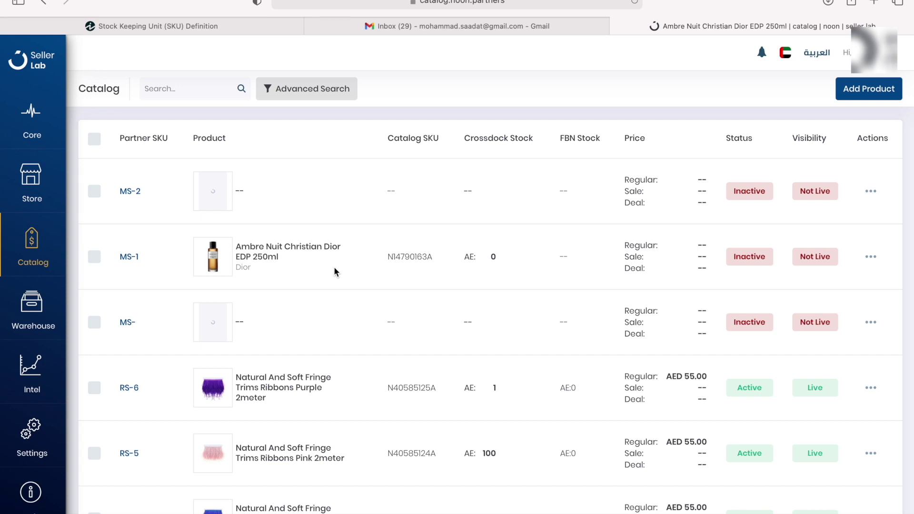
Start a new catalog import with type NIS and subtype NIS Create.
click(34, 250)
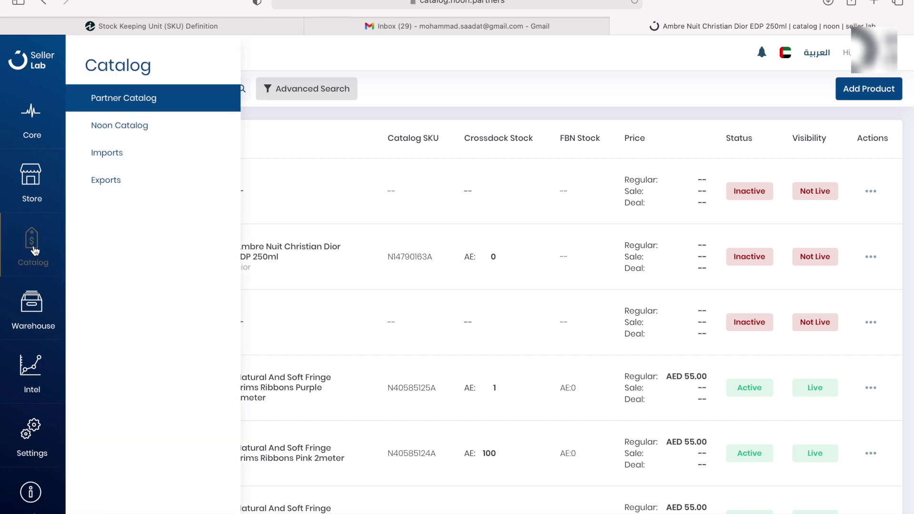
click(130, 150)
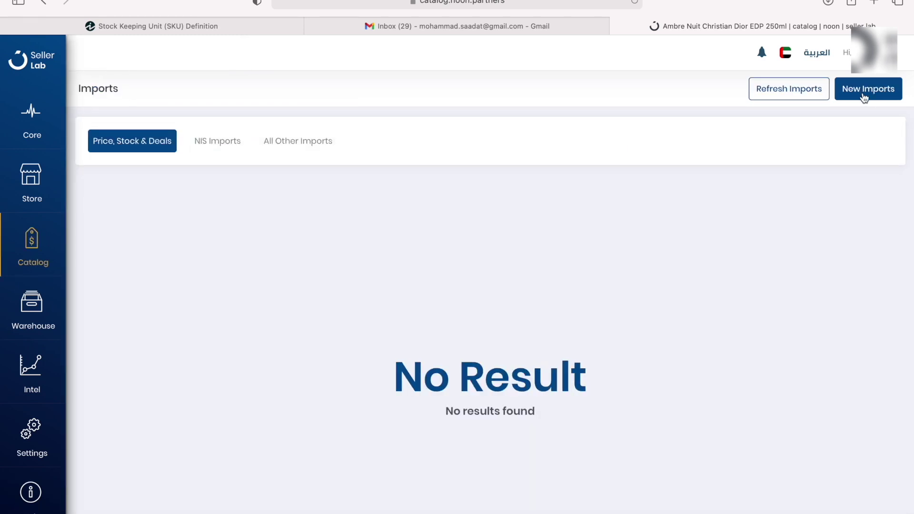
click(864, 98)
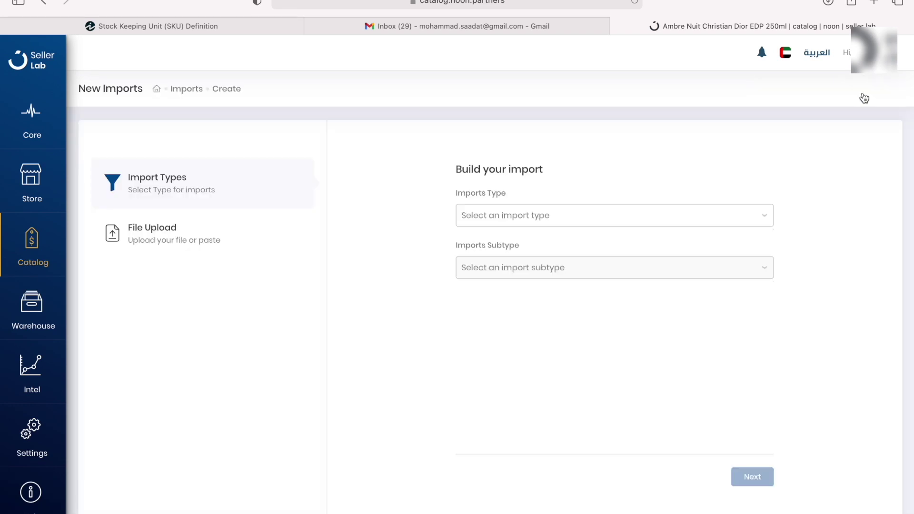
click(549, 210)
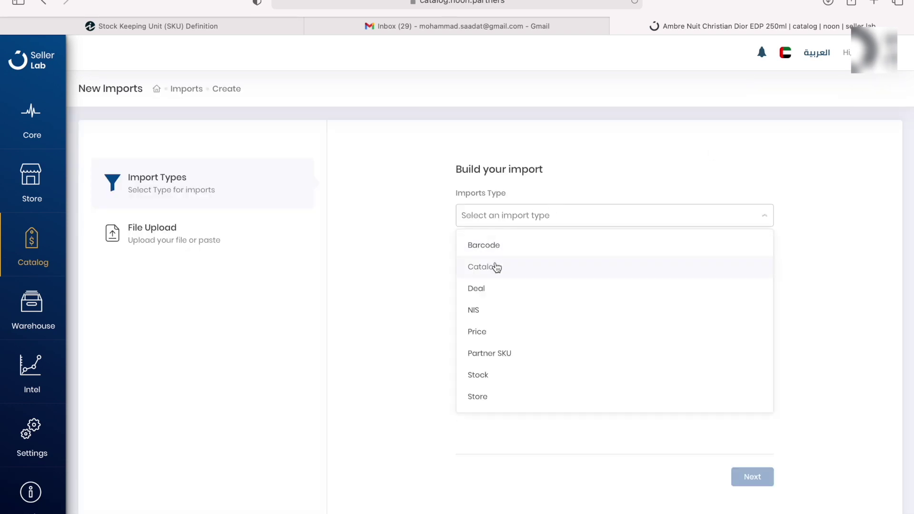
click(491, 309)
click(530, 275)
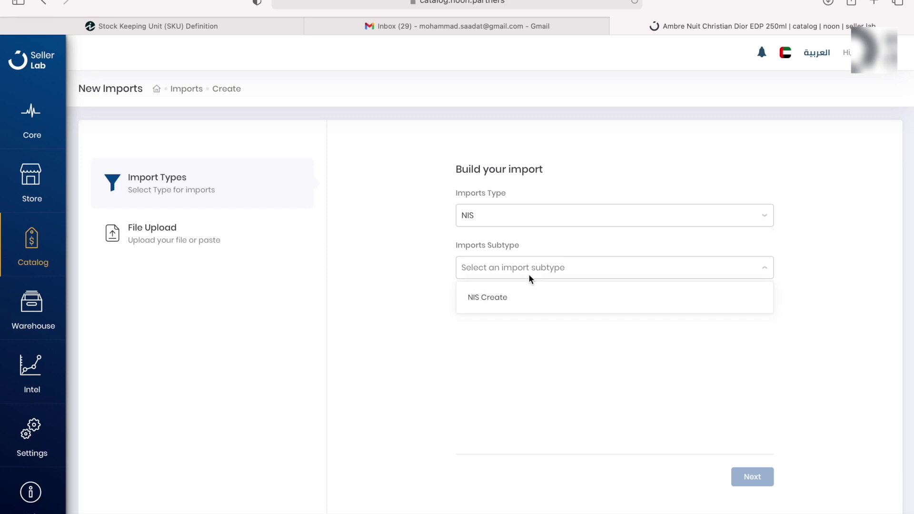
click(501, 298)
Set family Fragrance, product type Fragrance and sub-type Cologne for the import.
scroll(780, 292, down, 2)
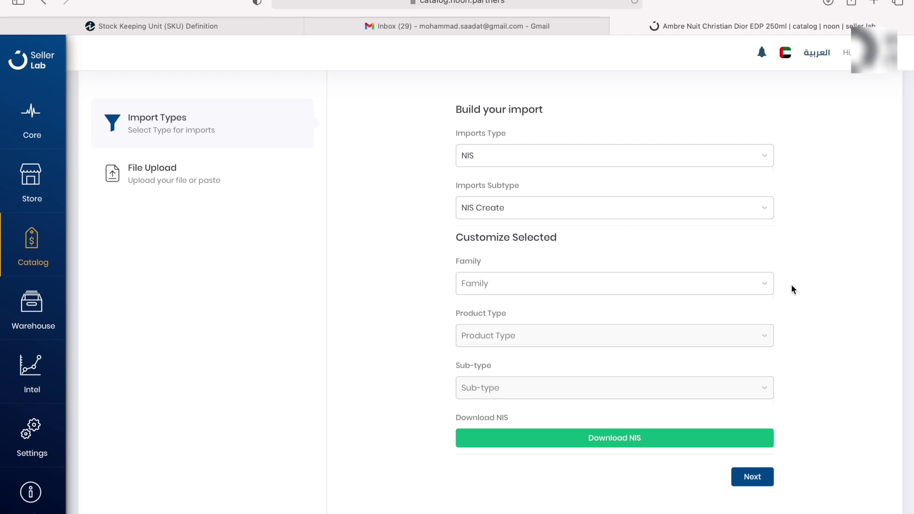
click(745, 292)
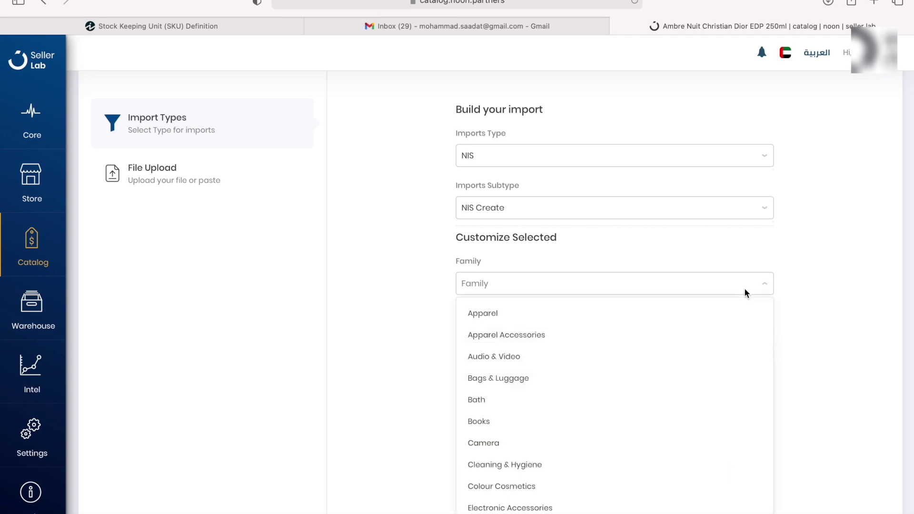
scroll(623, 406, down, 2)
scroll(624, 406, down, 1)
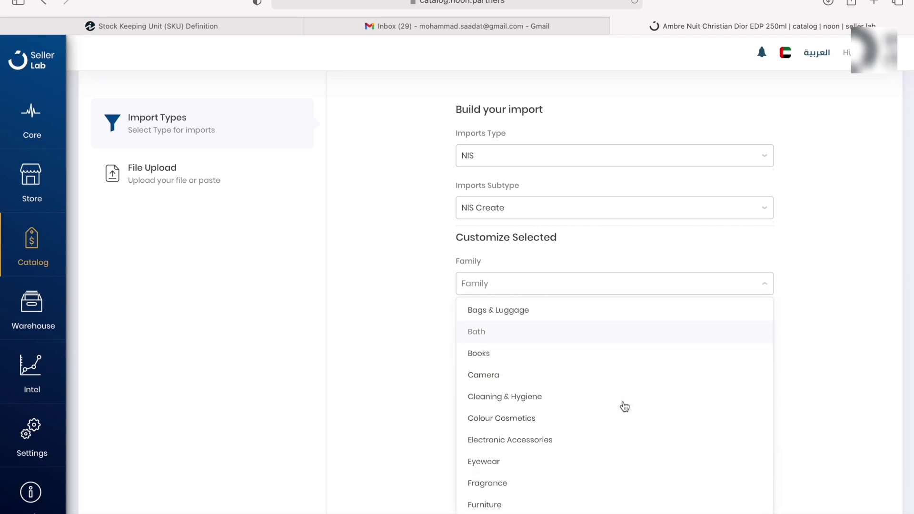
scroll(624, 406, down, 2)
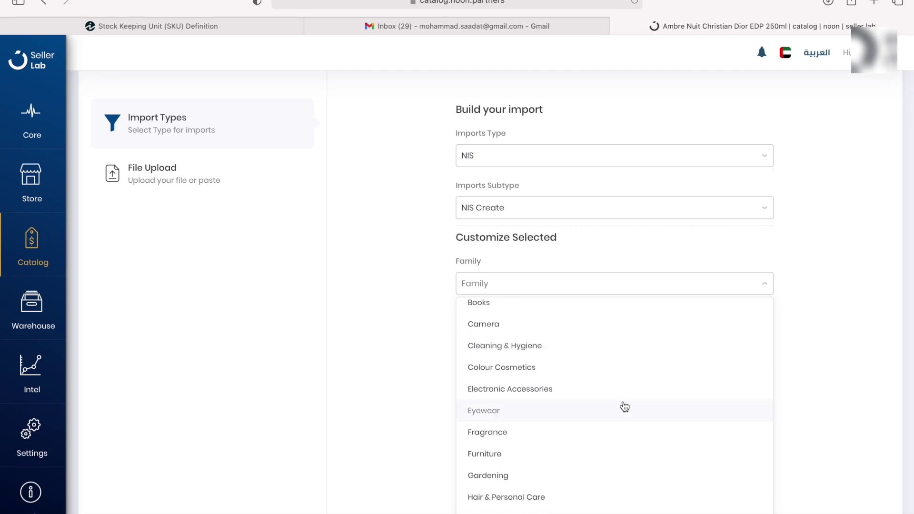
click(540, 431)
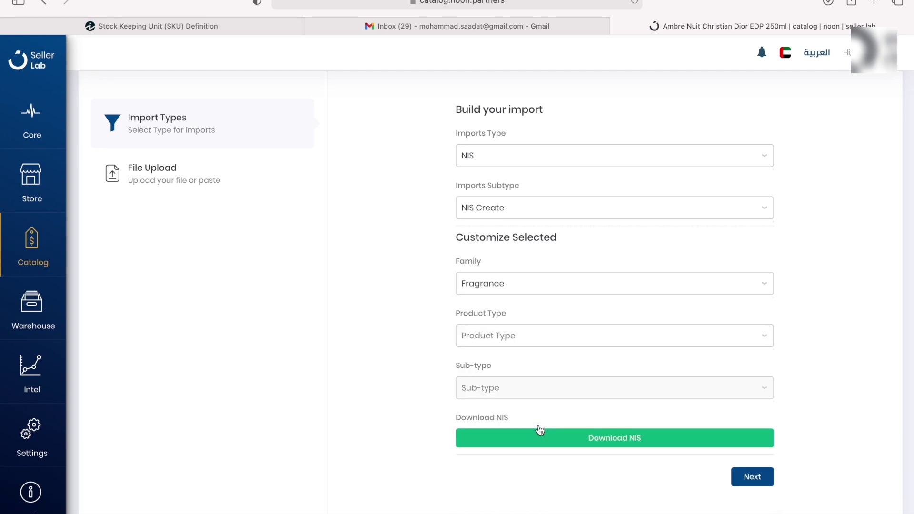
click(762, 336)
click(630, 366)
click(721, 388)
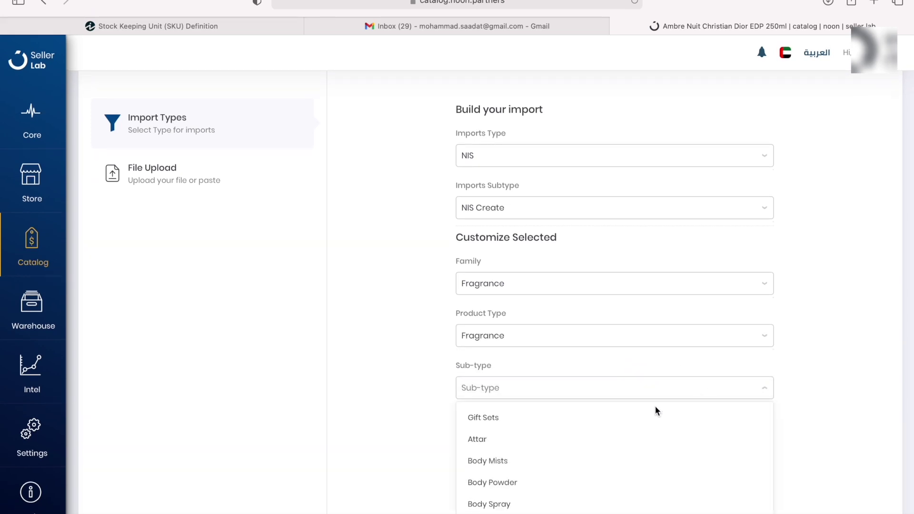
scroll(580, 433, down, 2)
scroll(580, 434, down, 1)
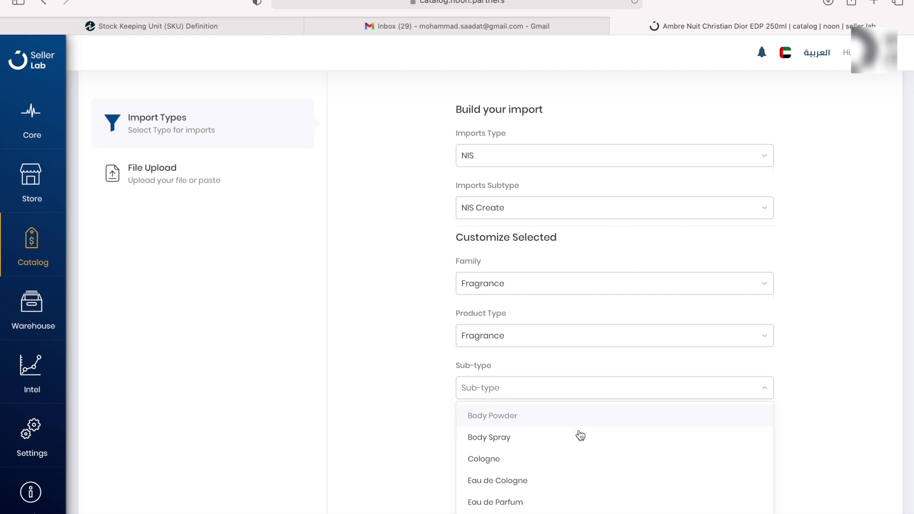
scroll(579, 434, up, 2)
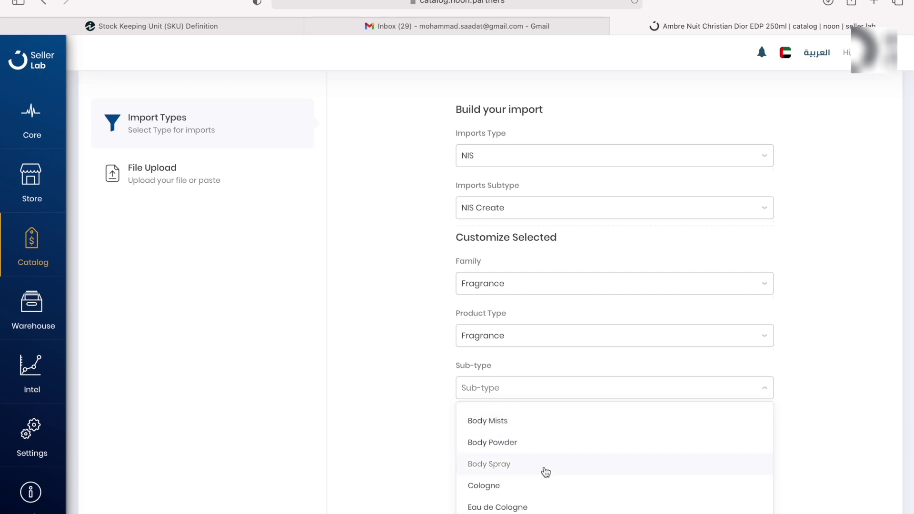
scroll(545, 469, down, 2)
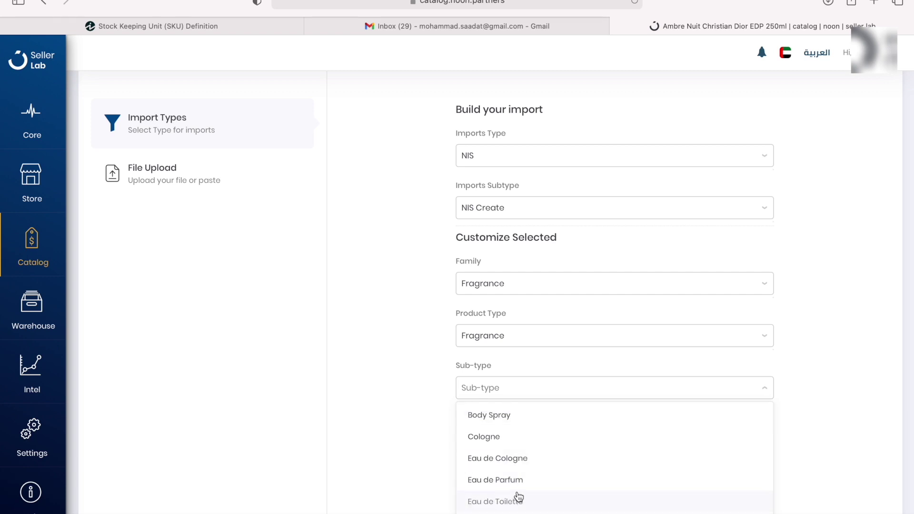
click(503, 449)
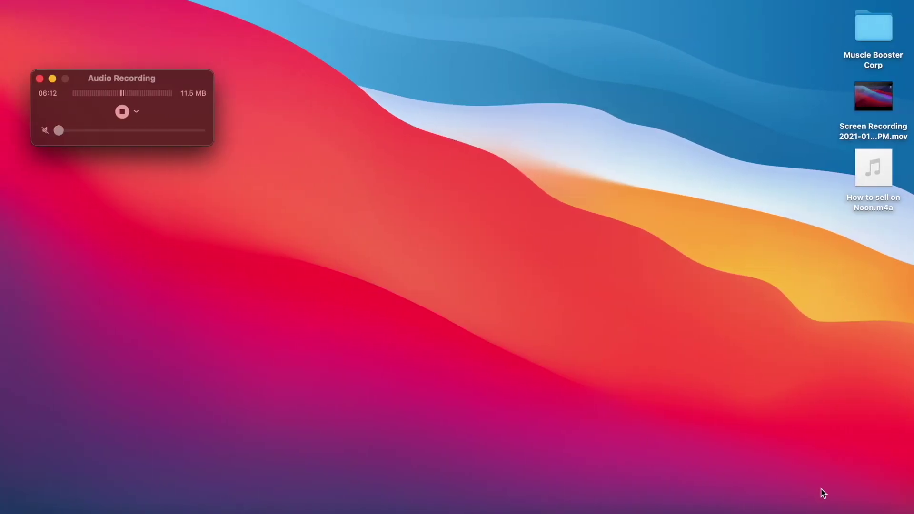
Open NIS.xlsx from the Downloads stack in the Dock.
click(793, 509)
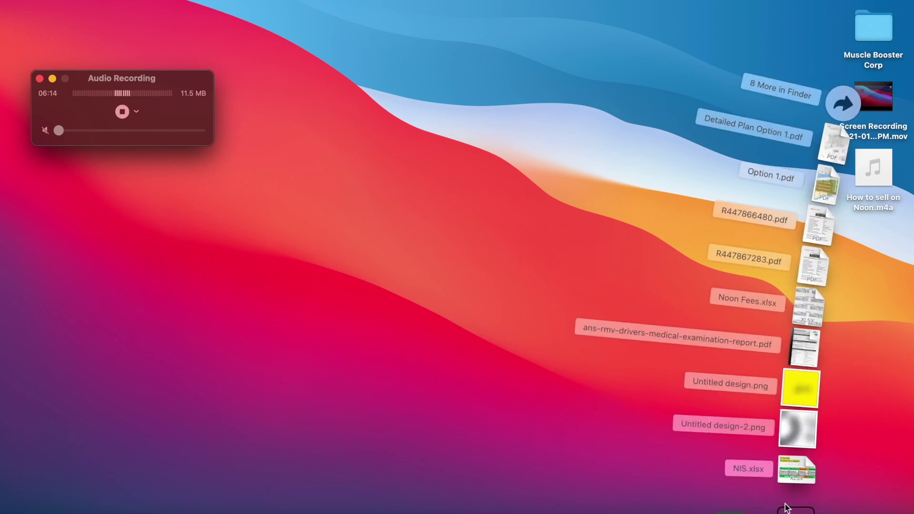
click(799, 471)
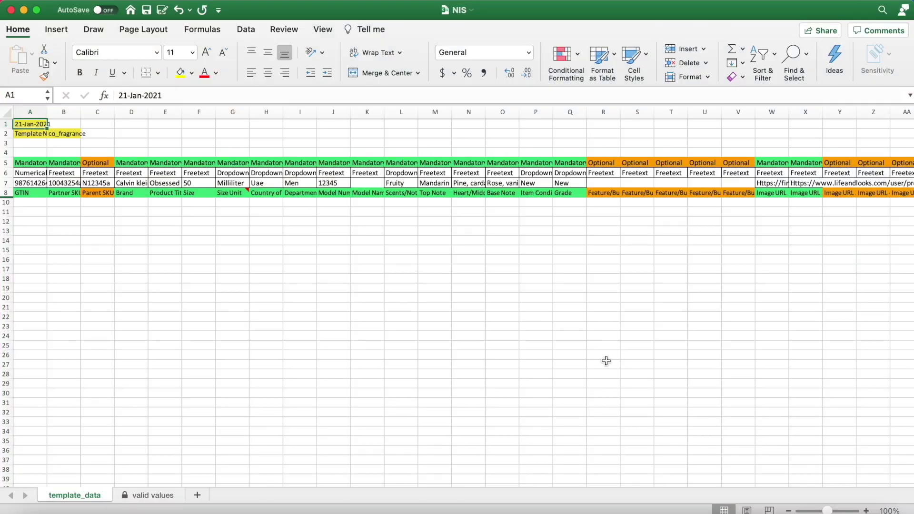
click(36, 10)
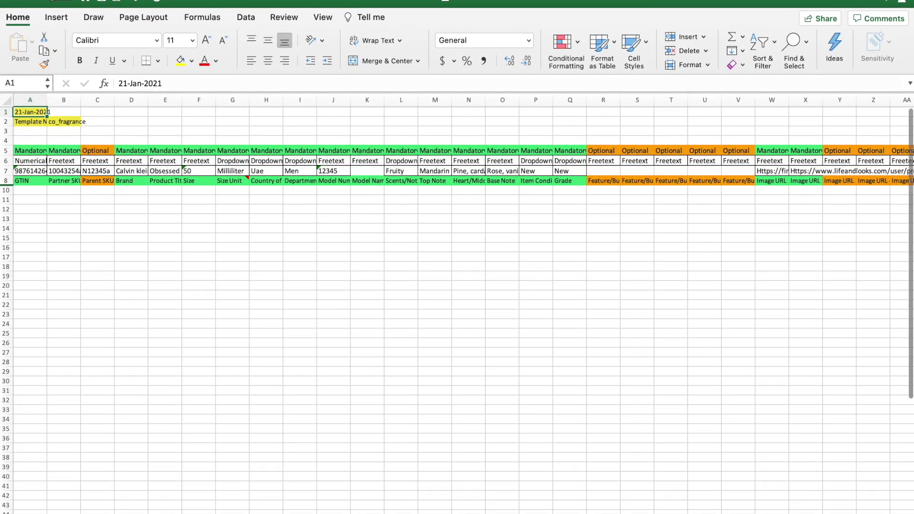
scroll(457, 304, up, 5)
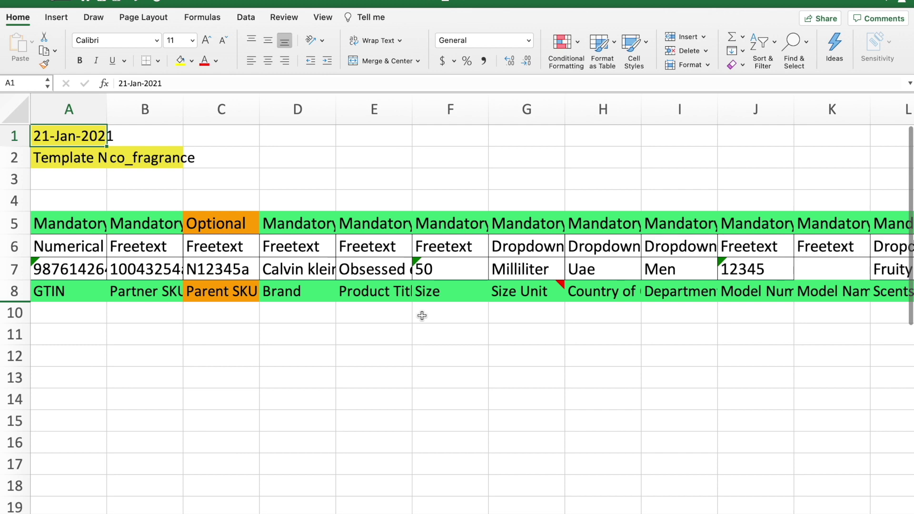
scroll(208, 364, down, 1)
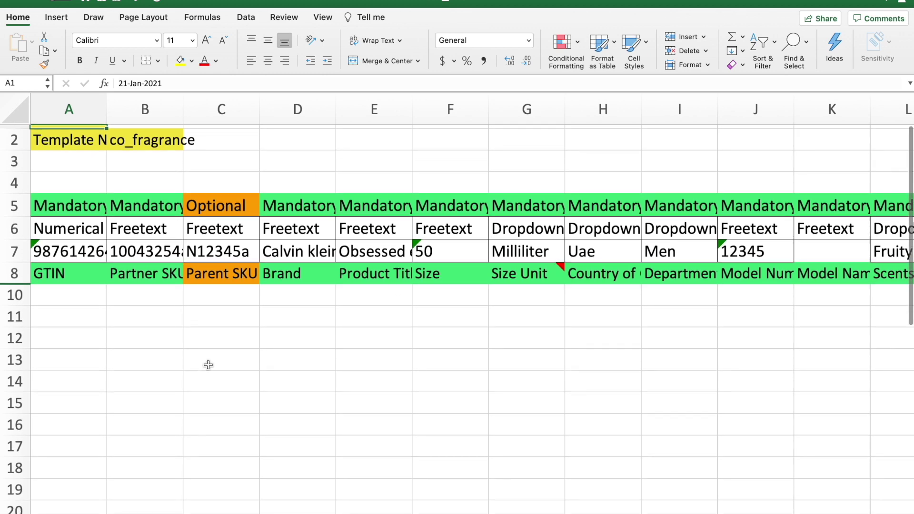
scroll(208, 365, up, 1)
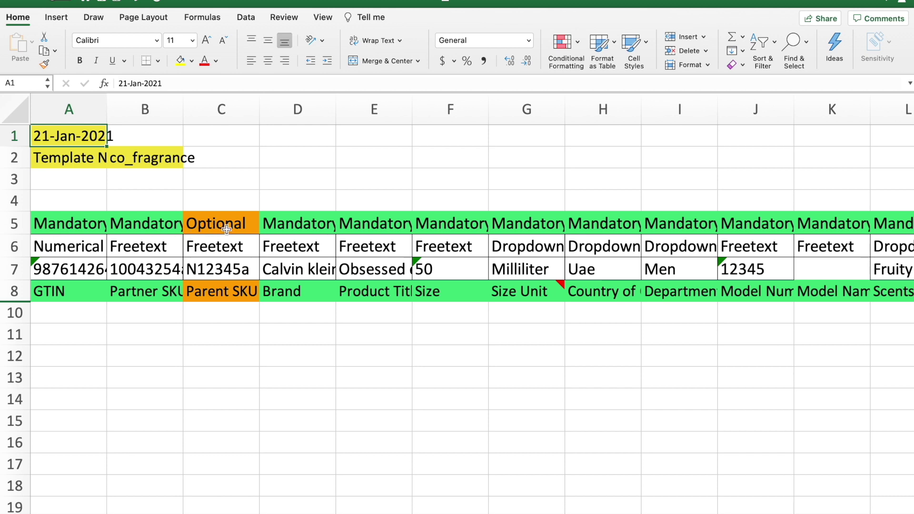
click(82, 217)
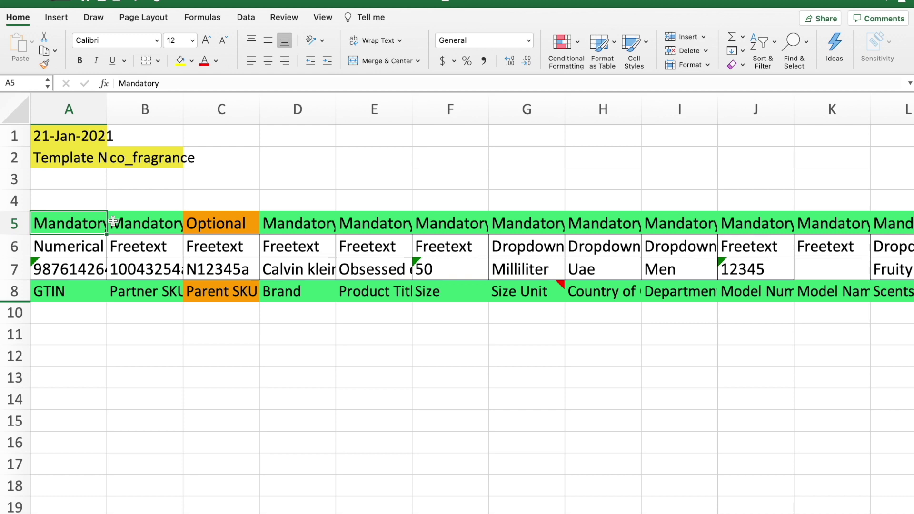
click(208, 219)
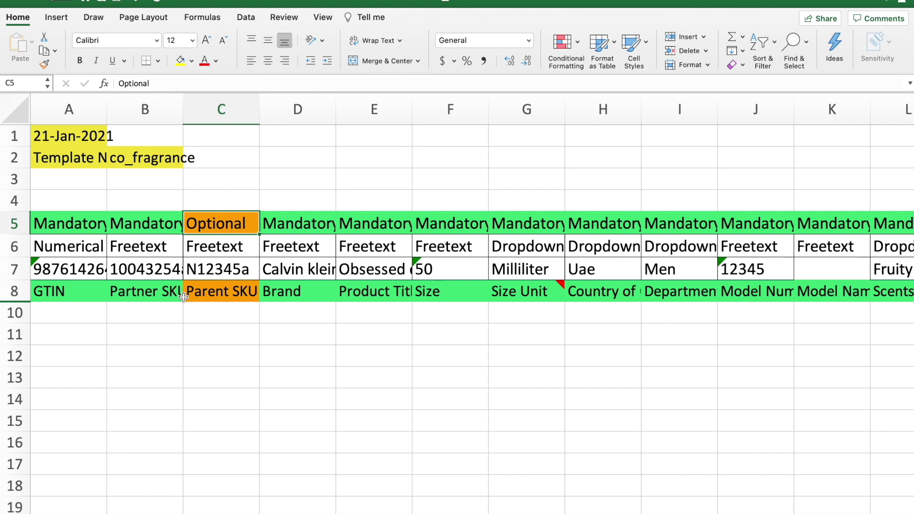
Enter Partner SKU MS-1 in B10 and brand Calvin klein in D10.
click(72, 321)
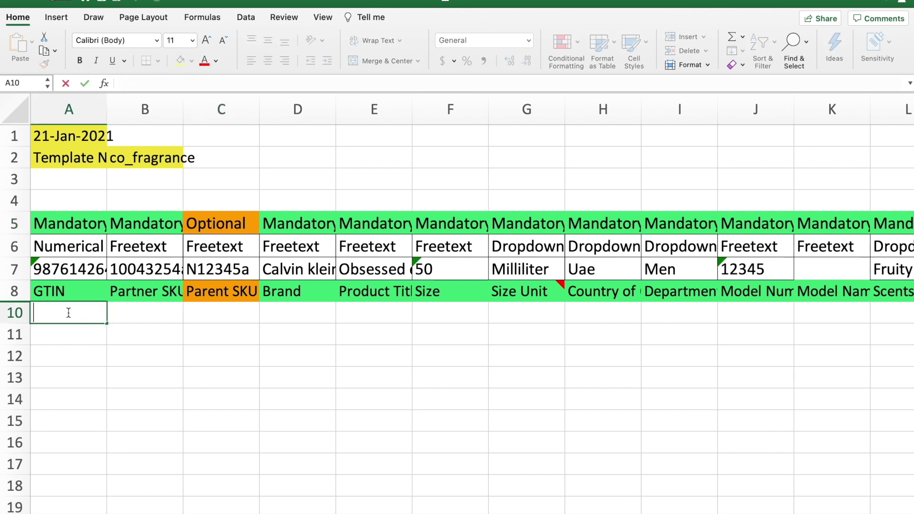
click(125, 314)
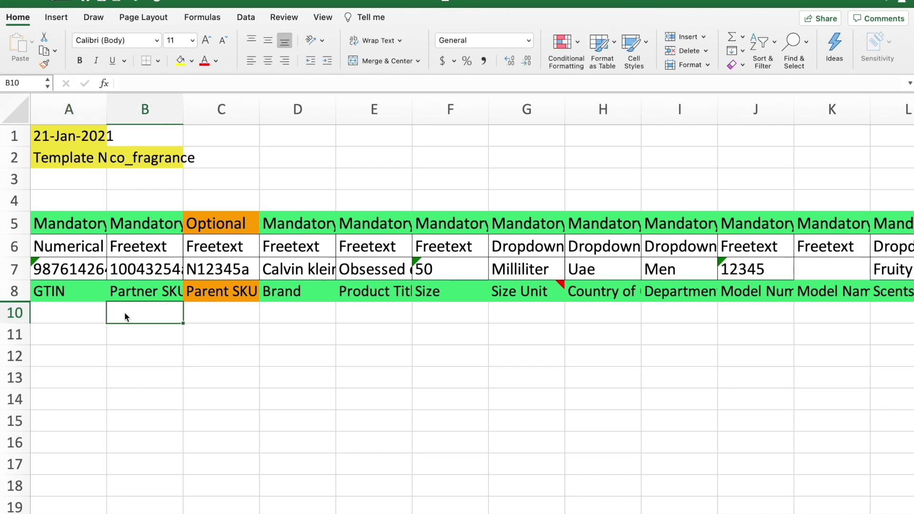
text(MS)
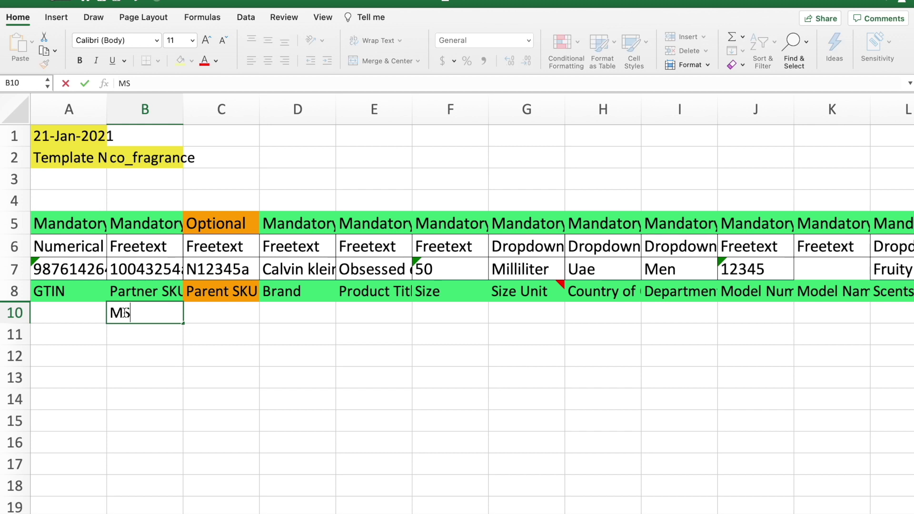
text(-1)
click(248, 305)
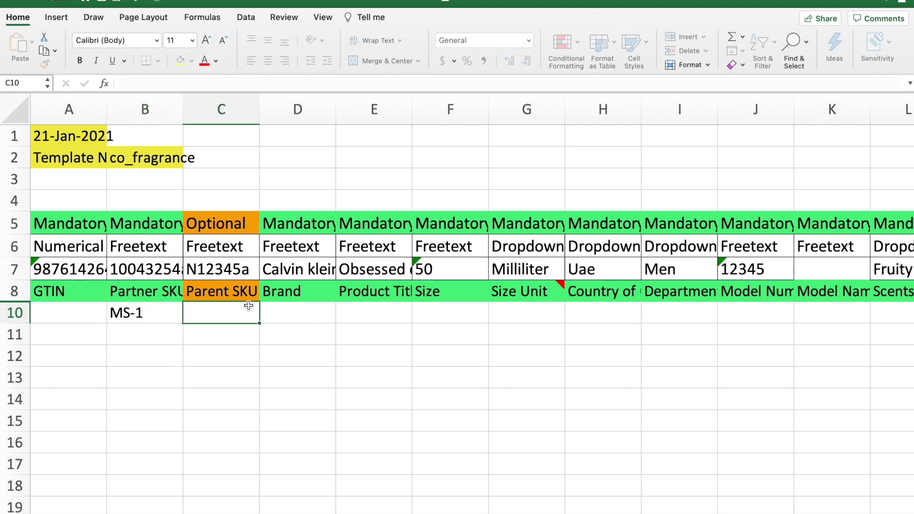
click(292, 307)
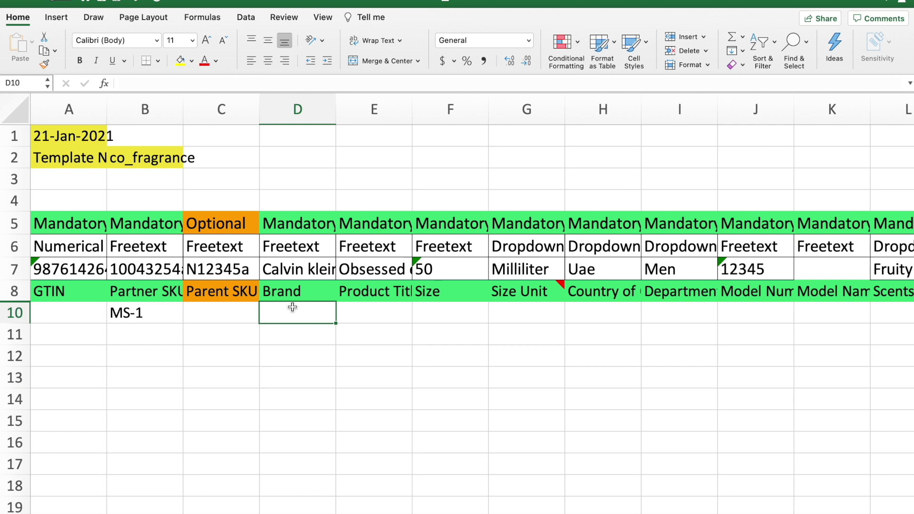
text(Calvin klein)
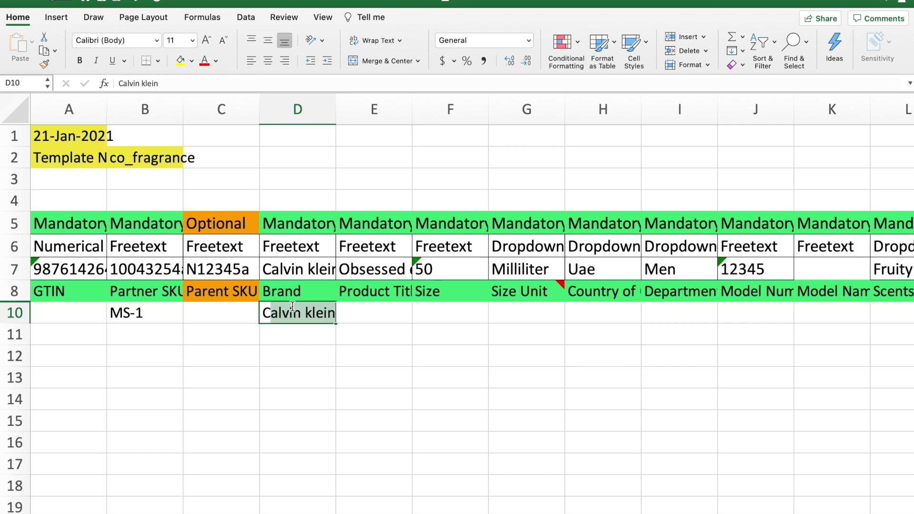
key(Tab)
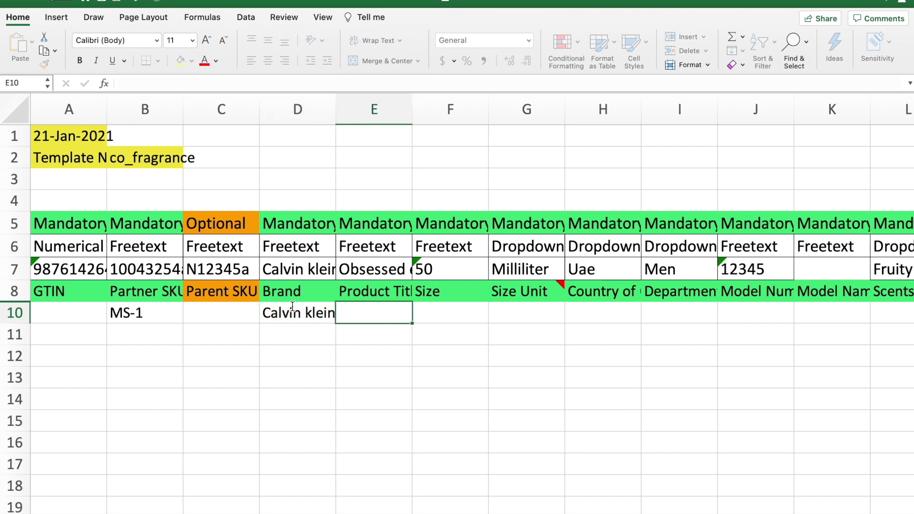
Widen the Product Title column E so titles show fully.
click(407, 299)
drag(415, 113, 469, 112)
click(383, 307)
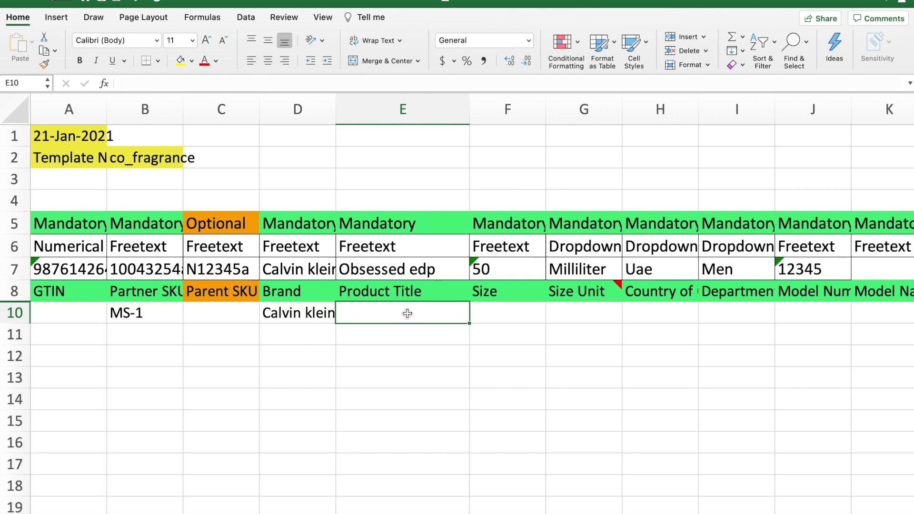
click(496, 309)
click(431, 309)
Set the size to 50 with size unit milliliter.
click(503, 313)
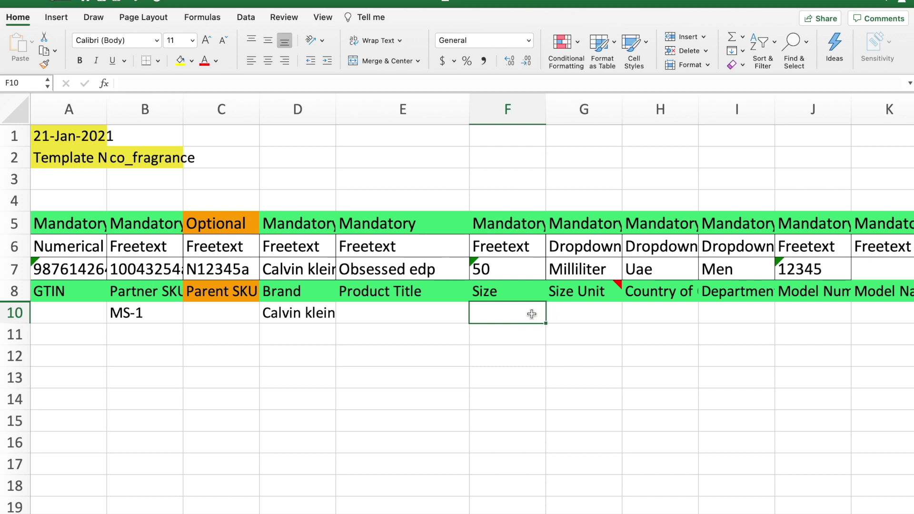
text(50)
key(BackSpace)
key(BackSpace)
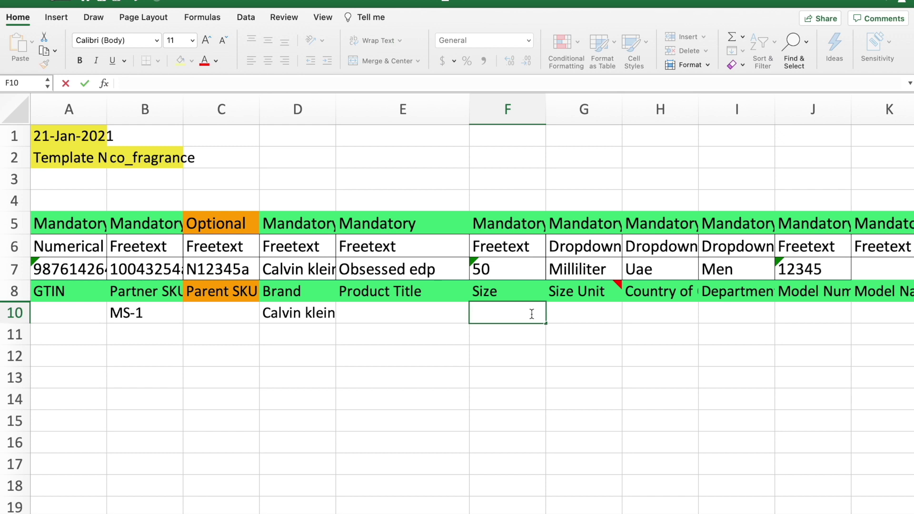
text(50)
click(593, 312)
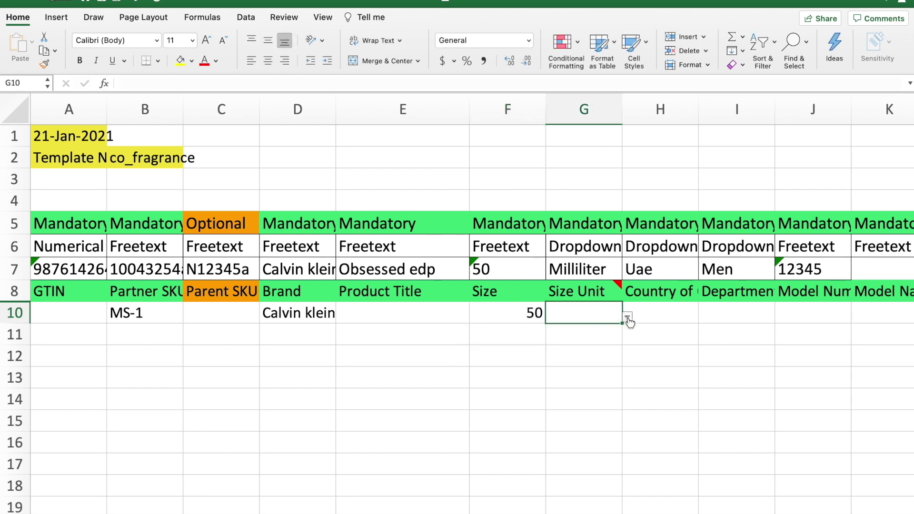
click(628, 317)
click(573, 354)
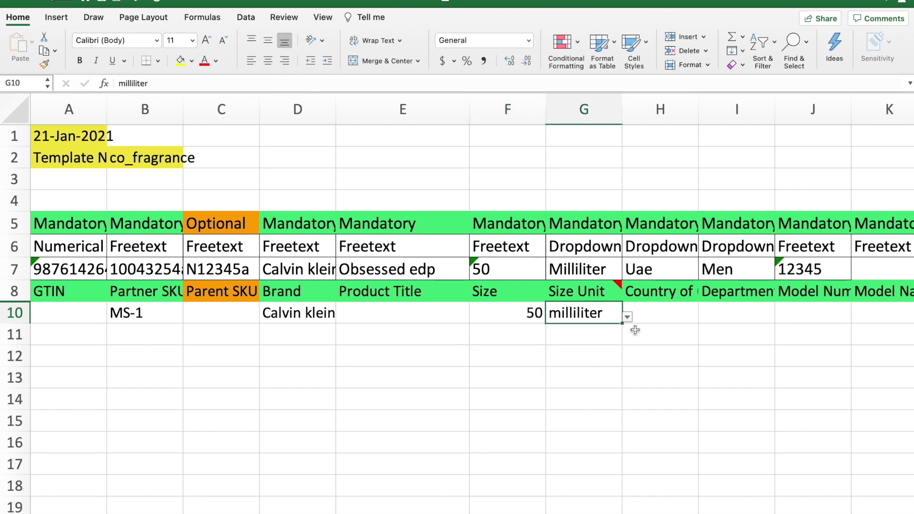
Set the country of origin in H10 to france.
click(657, 319)
click(704, 317)
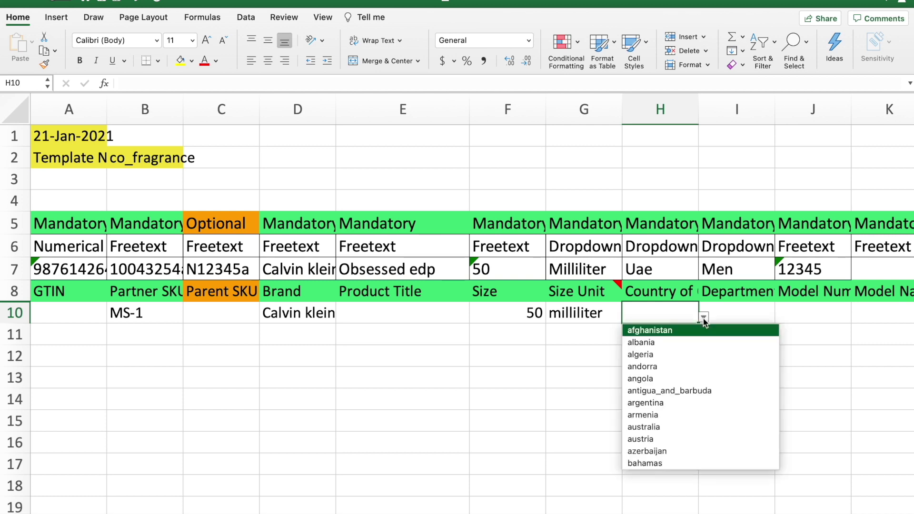
scroll(669, 407, down, 5)
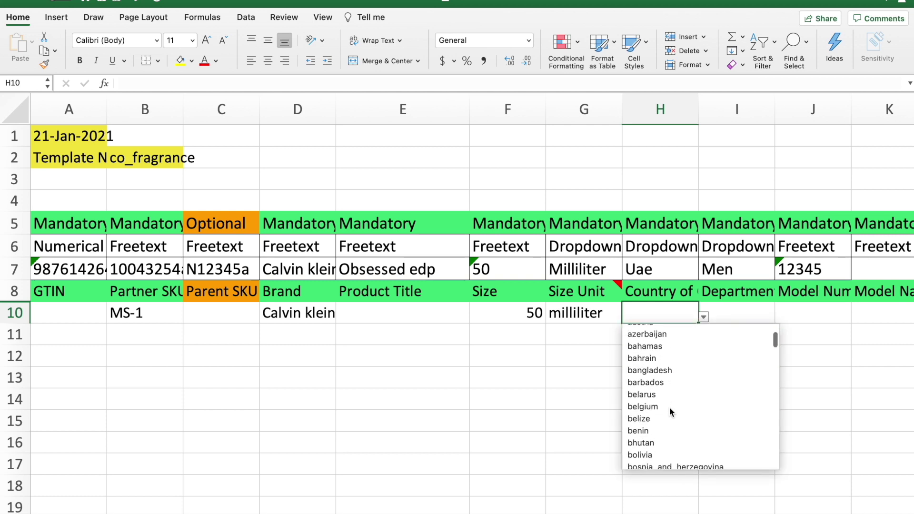
scroll(670, 407, down, 6)
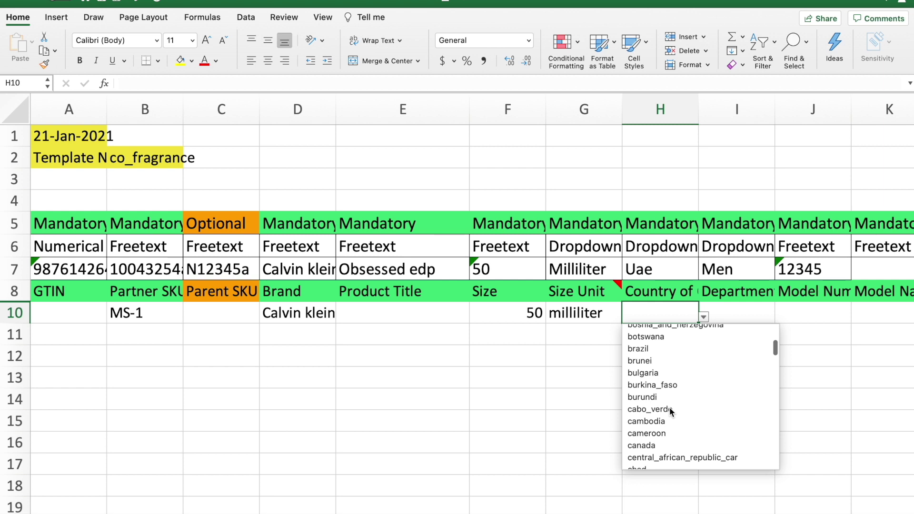
scroll(659, 418, down, 4)
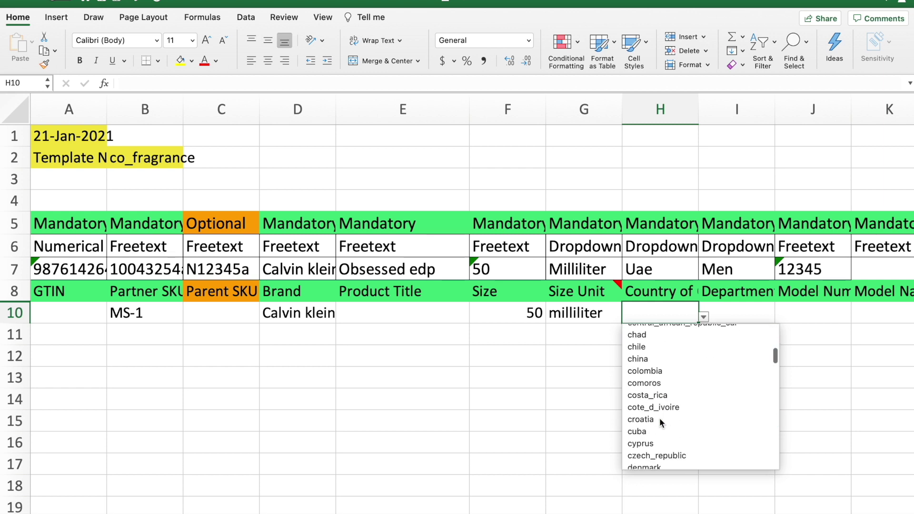
scroll(659, 418, up, 3)
scroll(658, 418, down, 6)
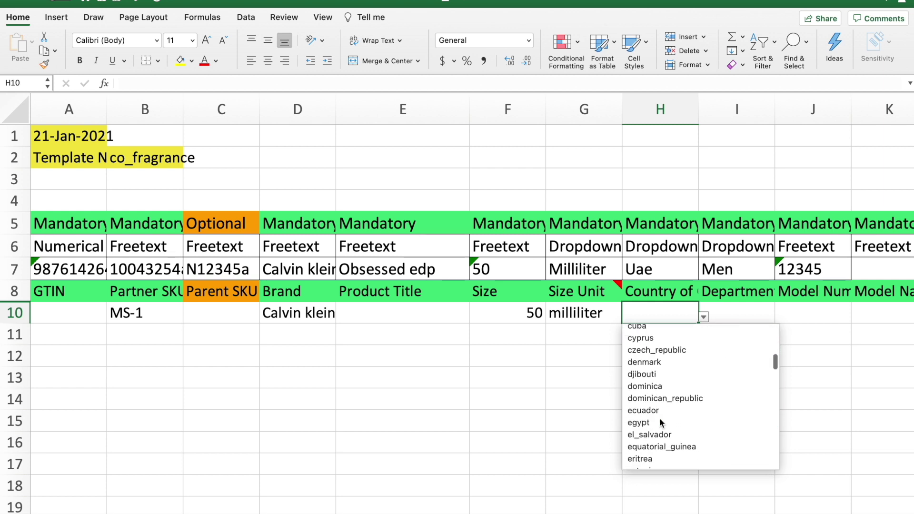
scroll(659, 418, down, 5)
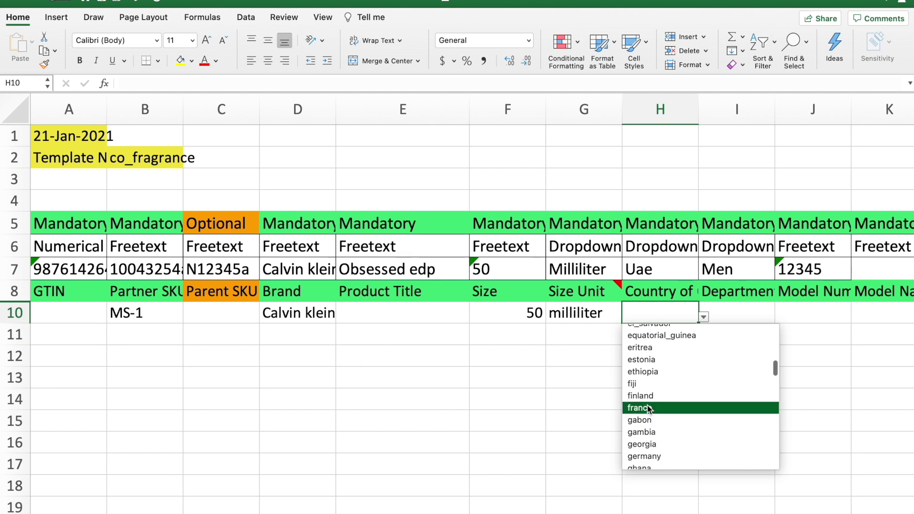
click(649, 408)
click(756, 312)
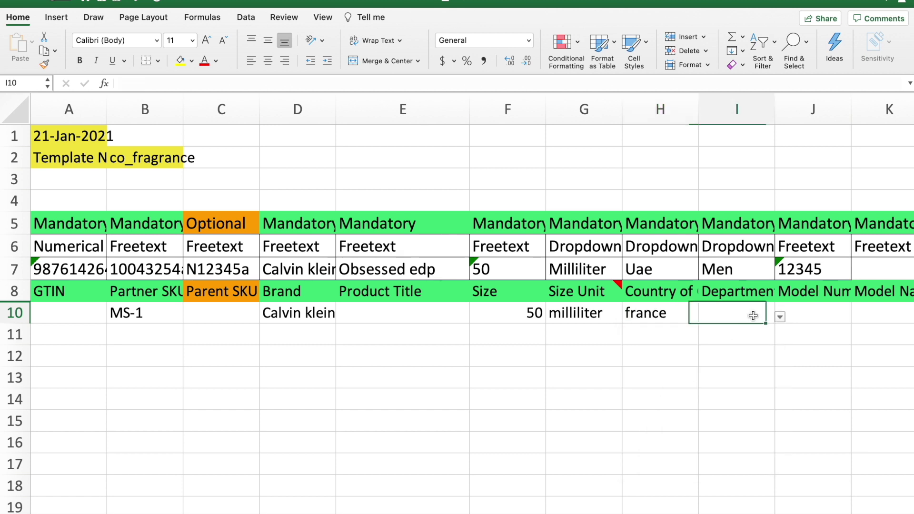
click(780, 317)
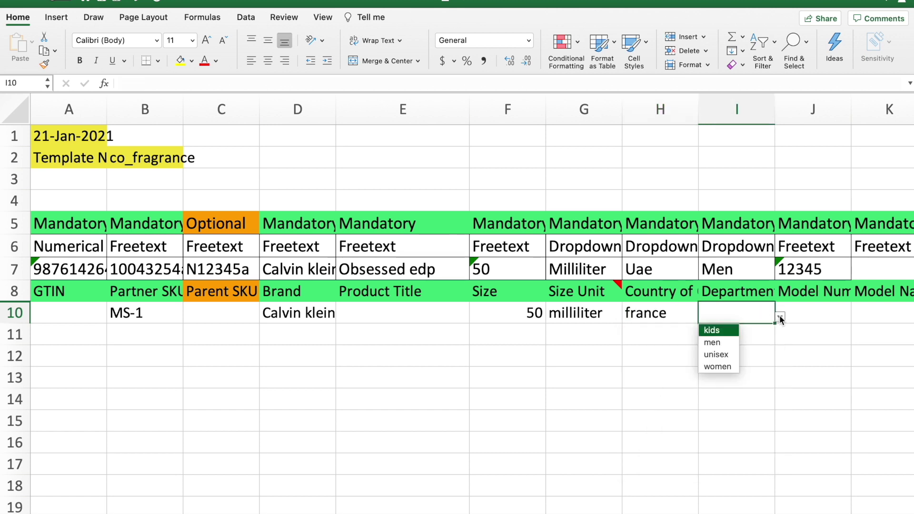
click(718, 356)
click(835, 315)
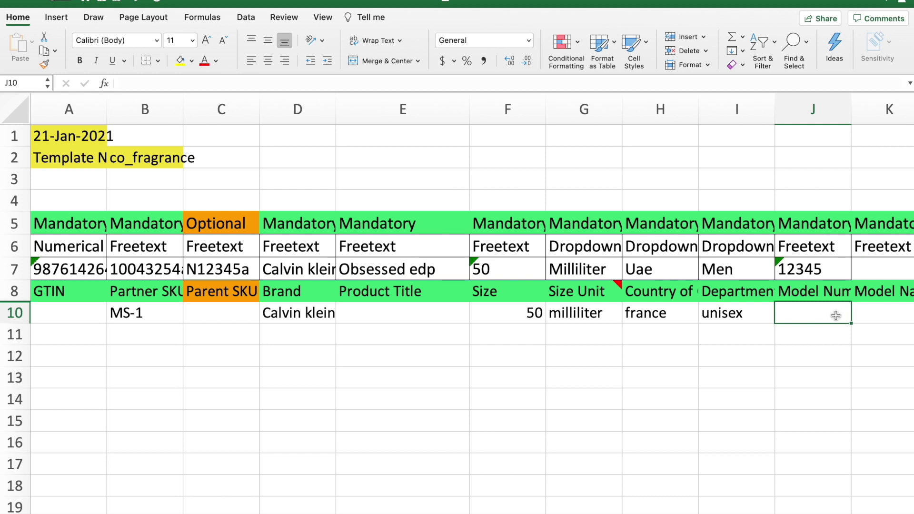
key(Tab)
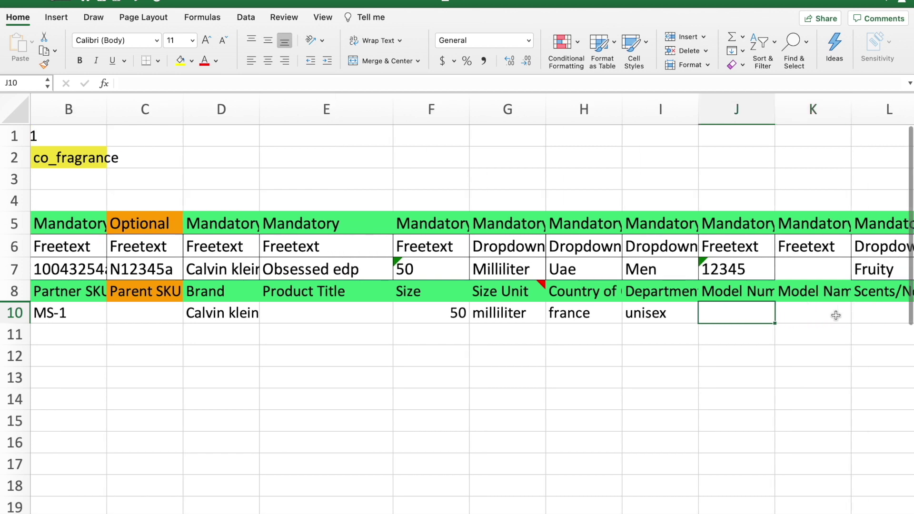
key(Tab)
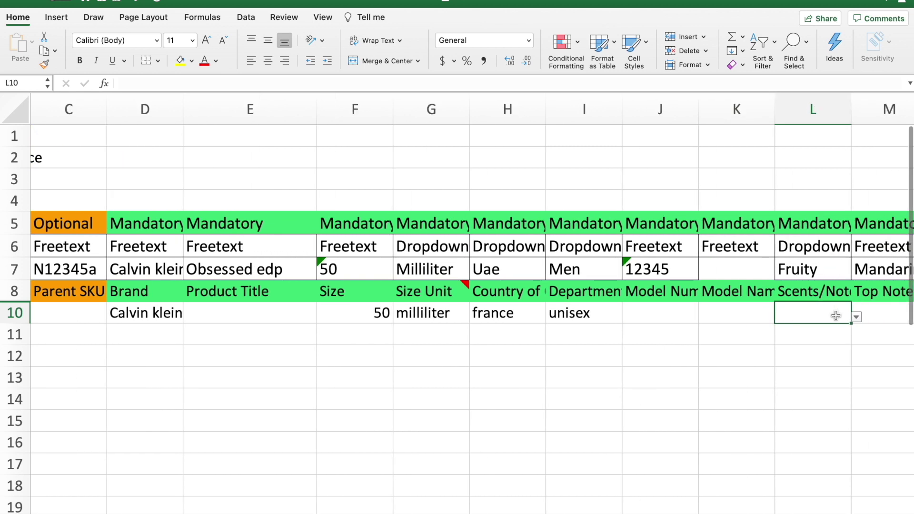
scroll(837, 315, right, 1)
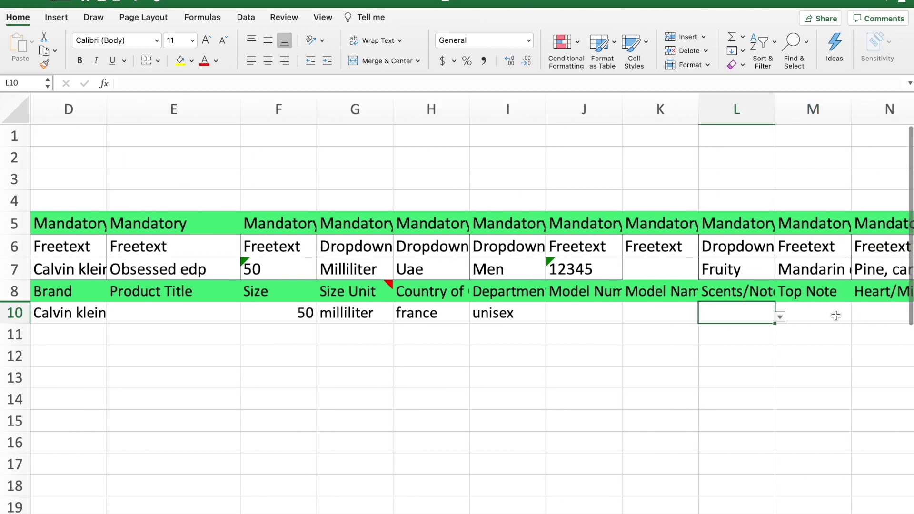
click(779, 318)
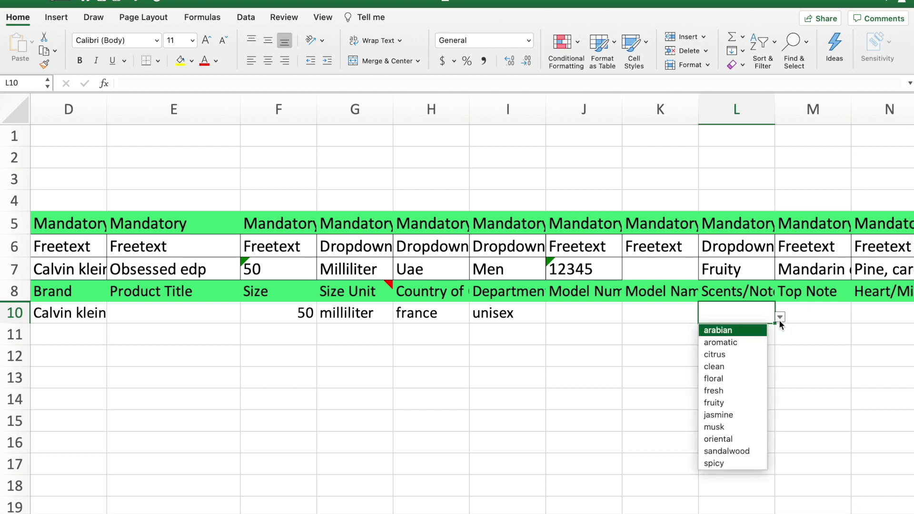
click(732, 355)
key(Tab)
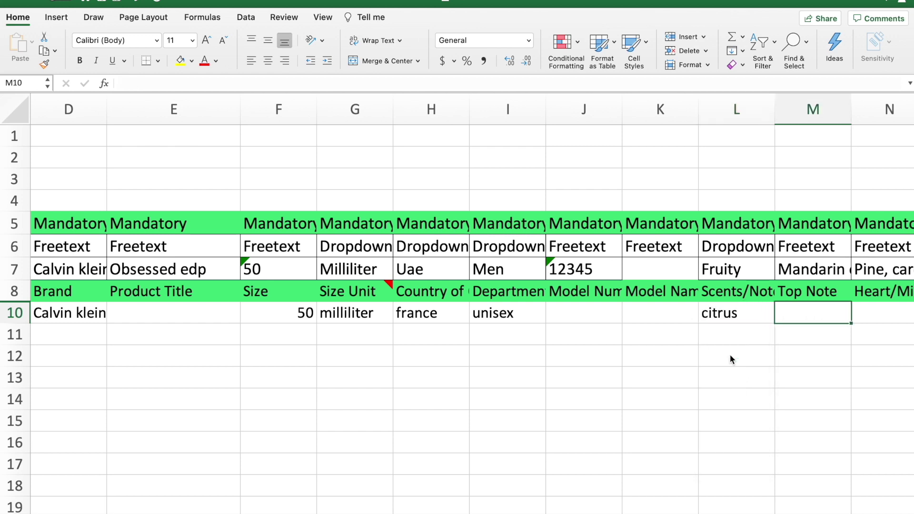
key(Tab)
key(Tab)
key(Tab)
key(shift+Tab)
key(shift+Tab)
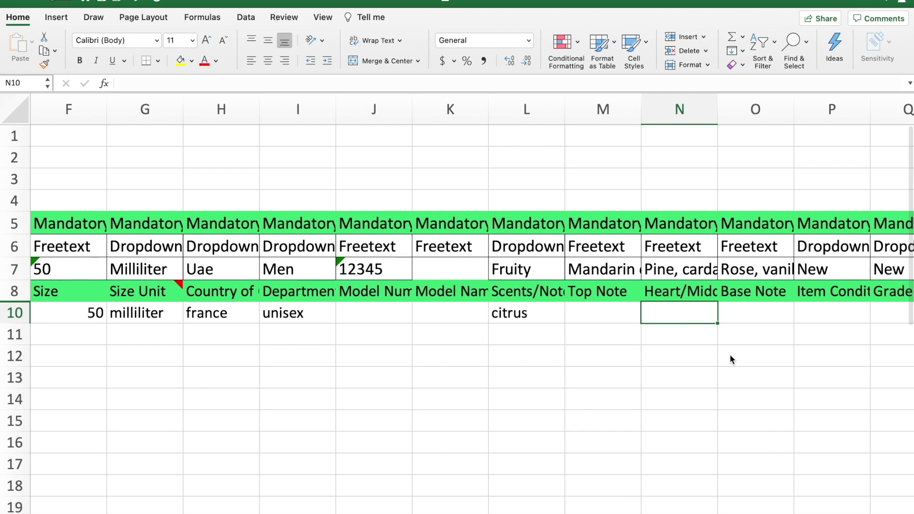
Review the Top, Heart/Middle and Base Note columns, leaving them empty.
click(686, 295)
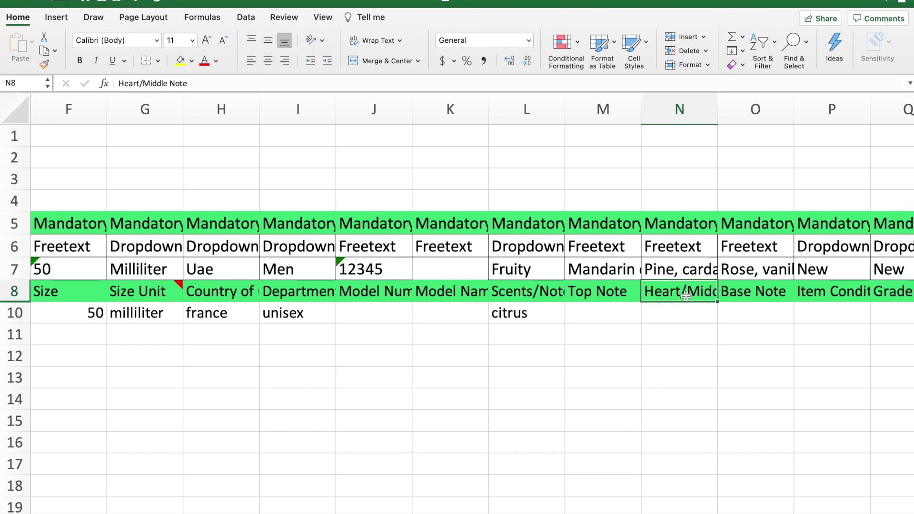
click(755, 307)
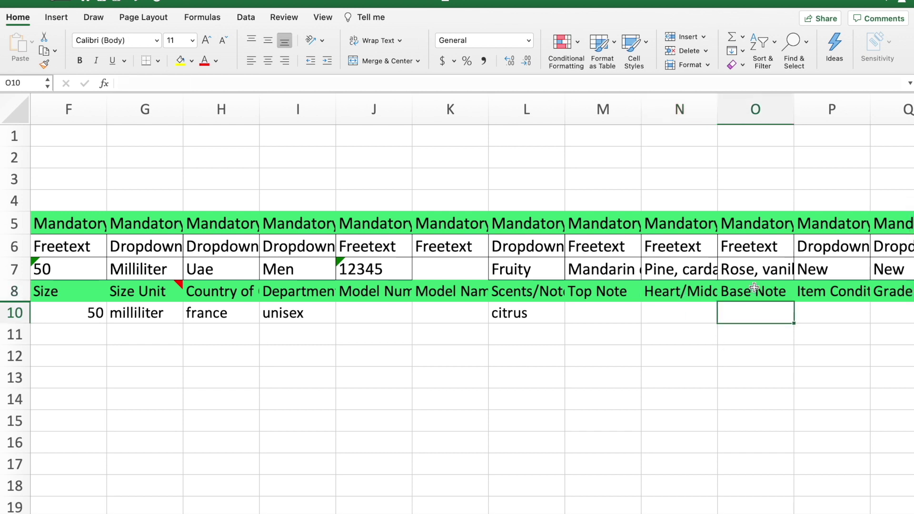
click(754, 287)
click(756, 311)
key(Left)
key(Left)
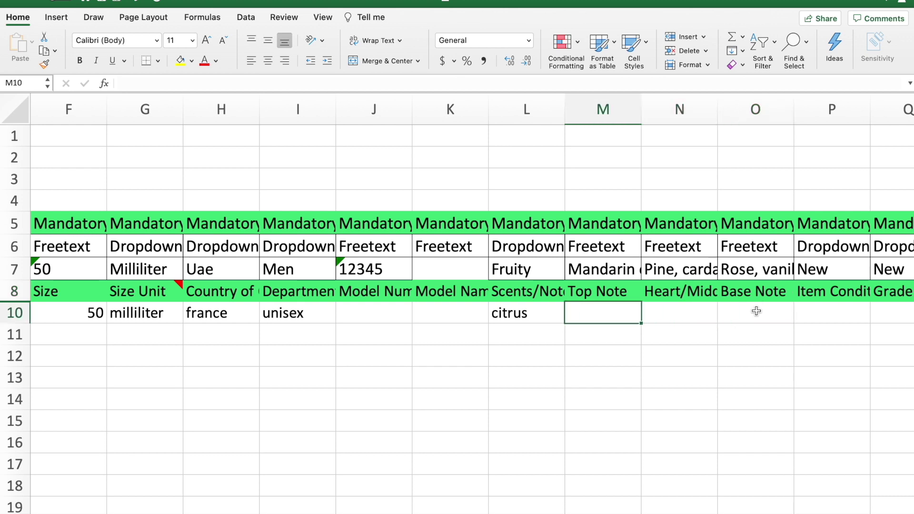
key(Right)
key(Right)
key(Left)
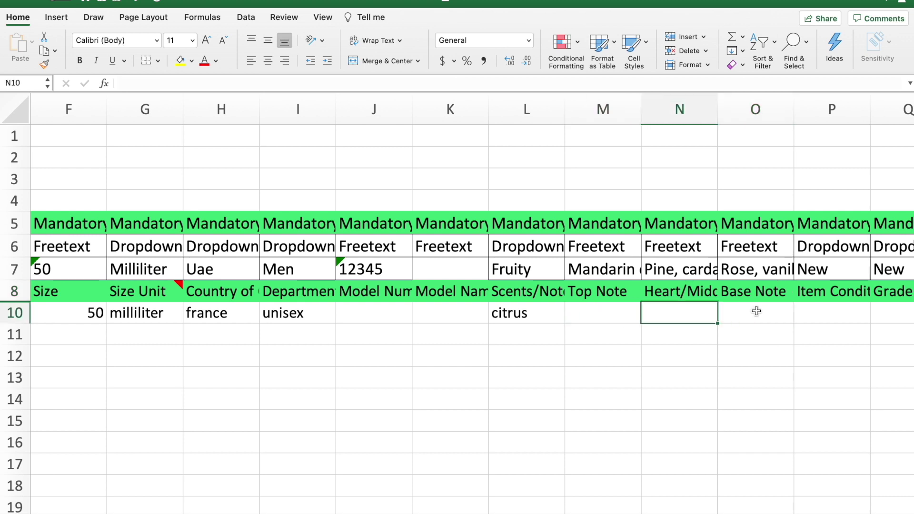
key(Right)
key(Left)
key(Left)
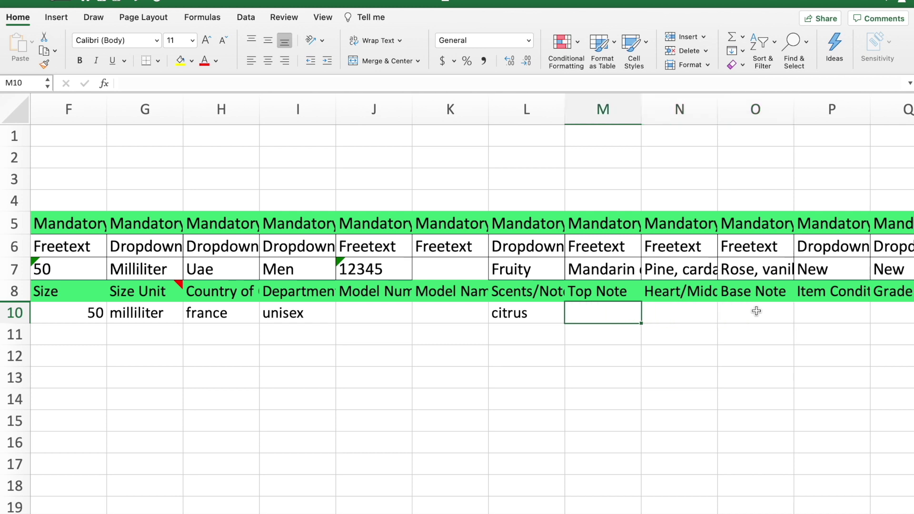
key(Right)
key(Right)
key(Right)
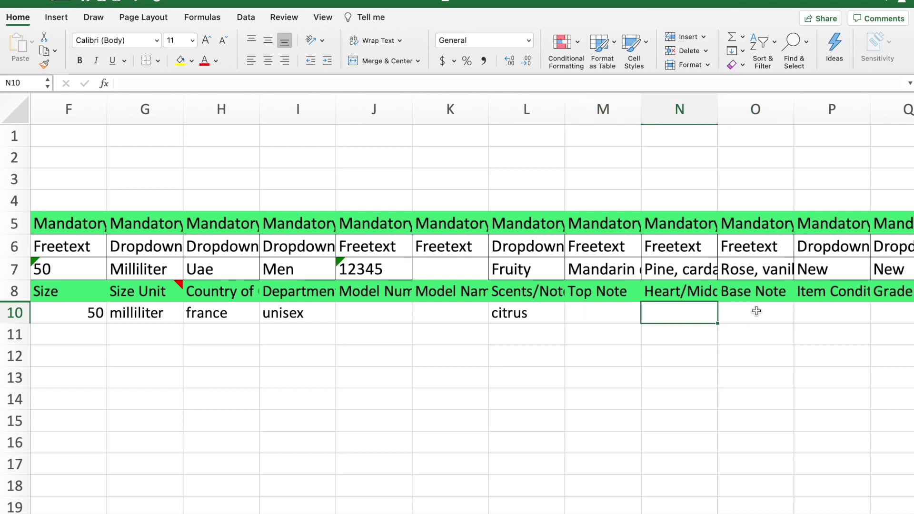
Choose New for Item Condition in P10 and for Grade in Q10.
click(877, 317)
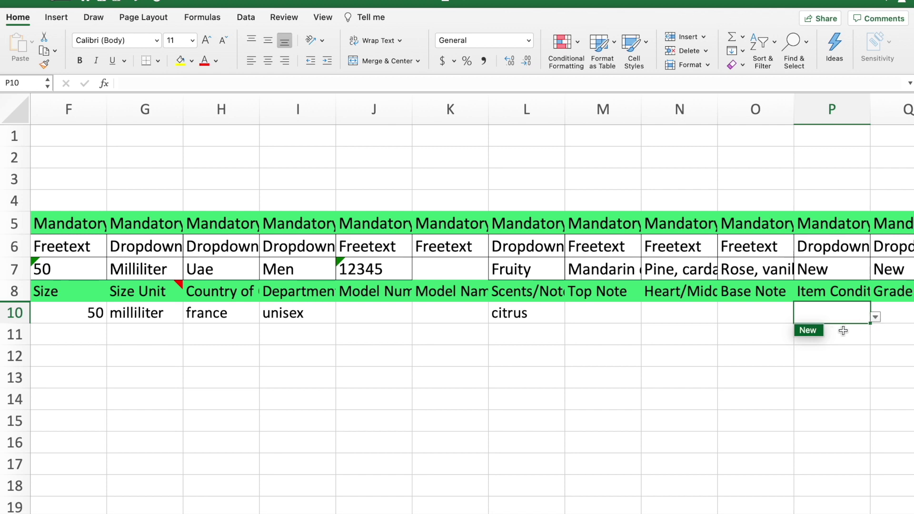
click(809, 331)
key(Right)
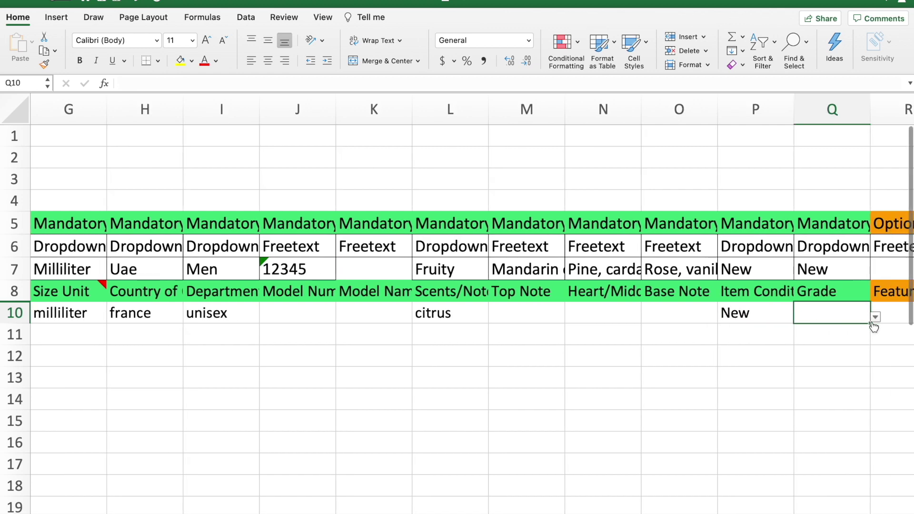
click(876, 319)
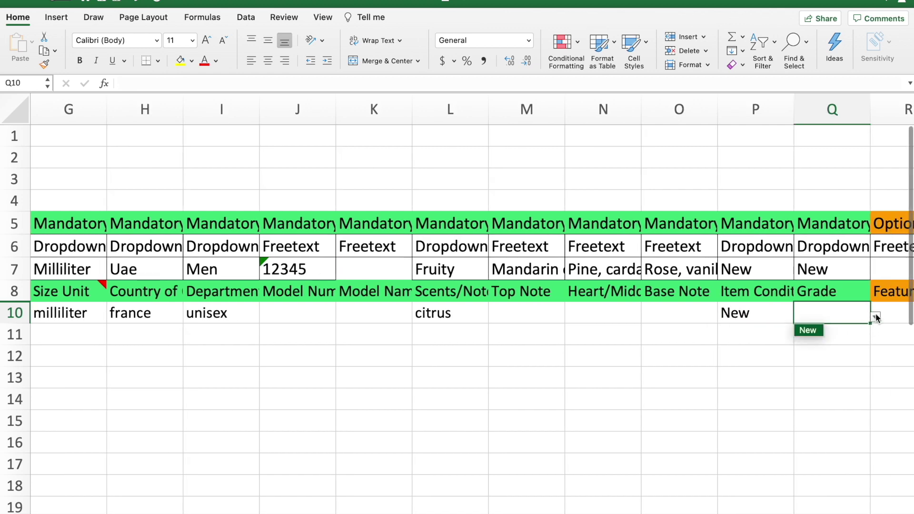
click(807, 332)
key(Right)
key(Right)
key(Right)
key(Right)
key(Right)
key(Right)
key(Right)
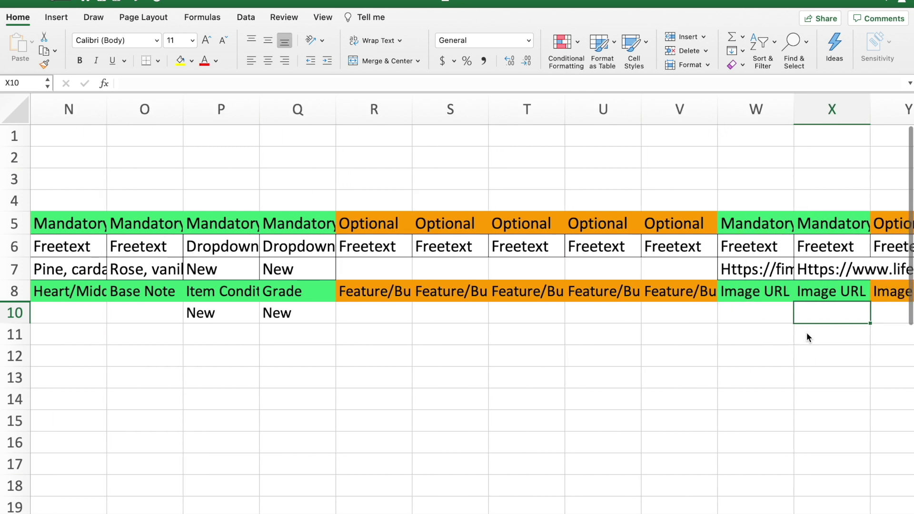
click(362, 317)
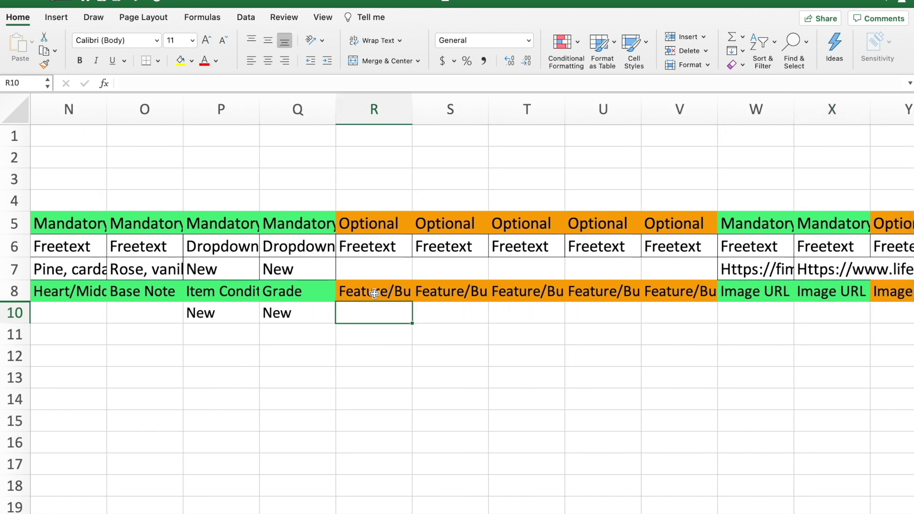
click(459, 310)
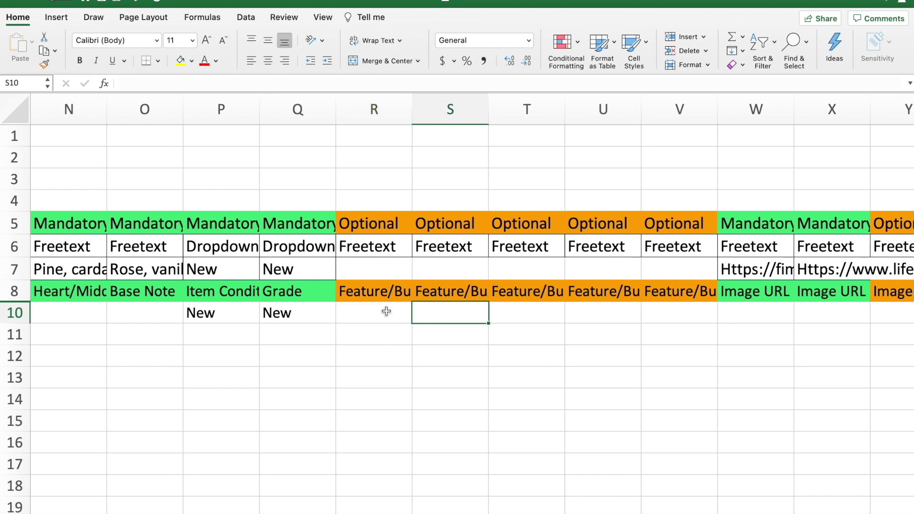
click(386, 311)
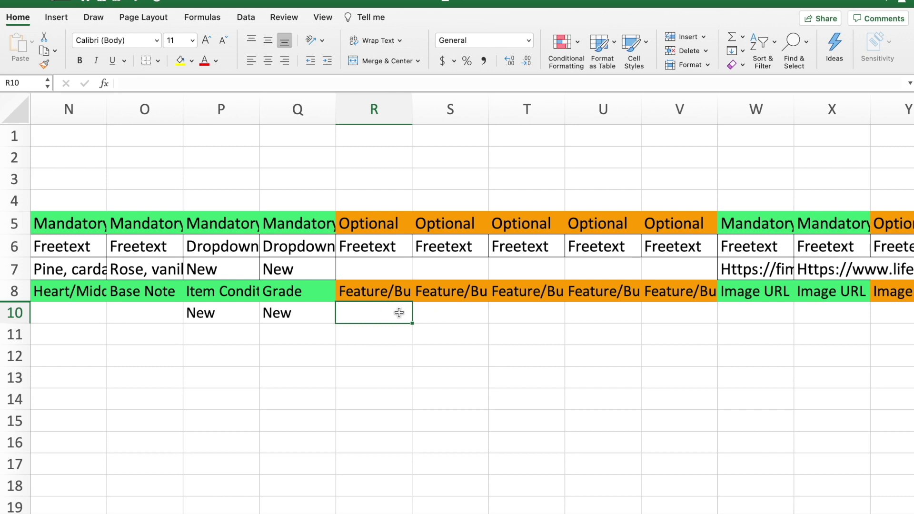
click(447, 311)
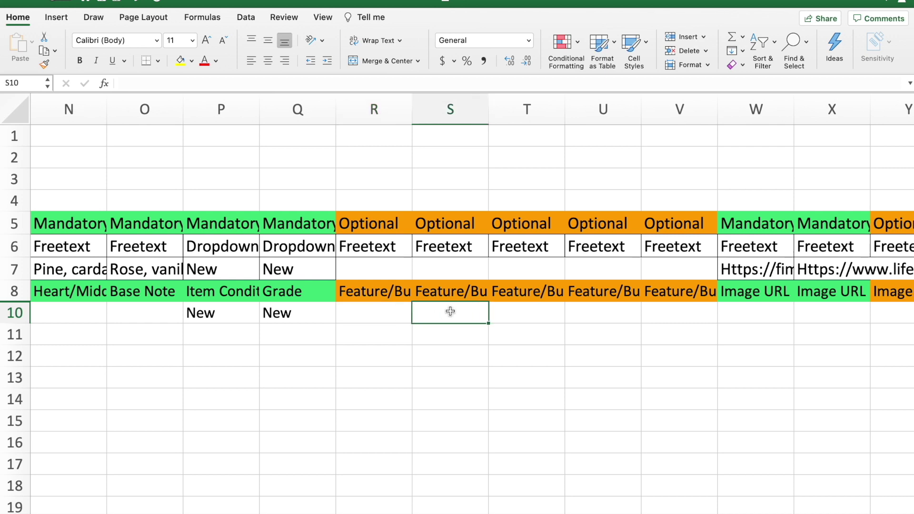
click(401, 311)
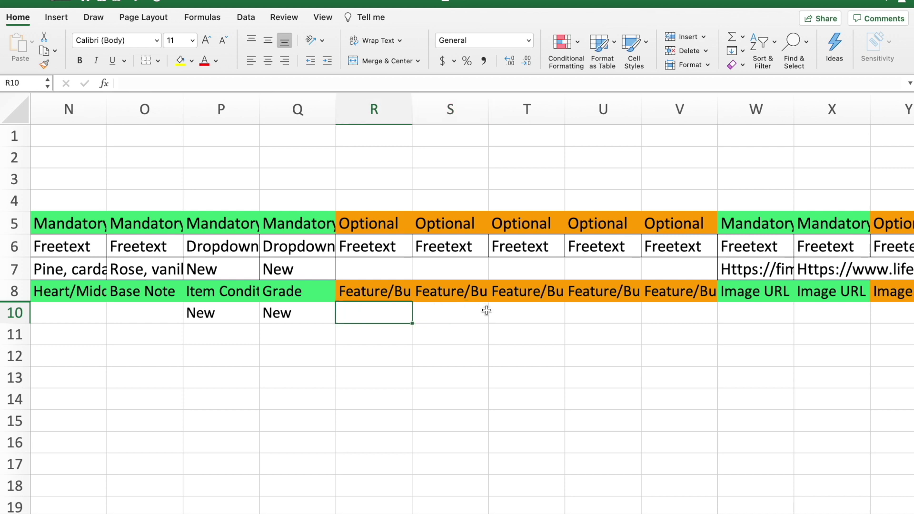
scroll(487, 310, right, 3)
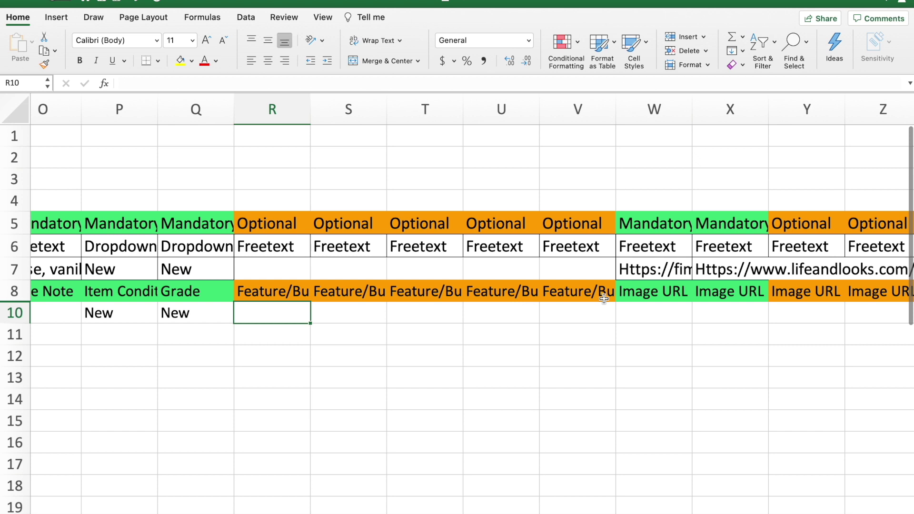
Select row 10 and scroll right toward the first Image URL column, W10.
click(650, 308)
scroll(651, 307, right, 1)
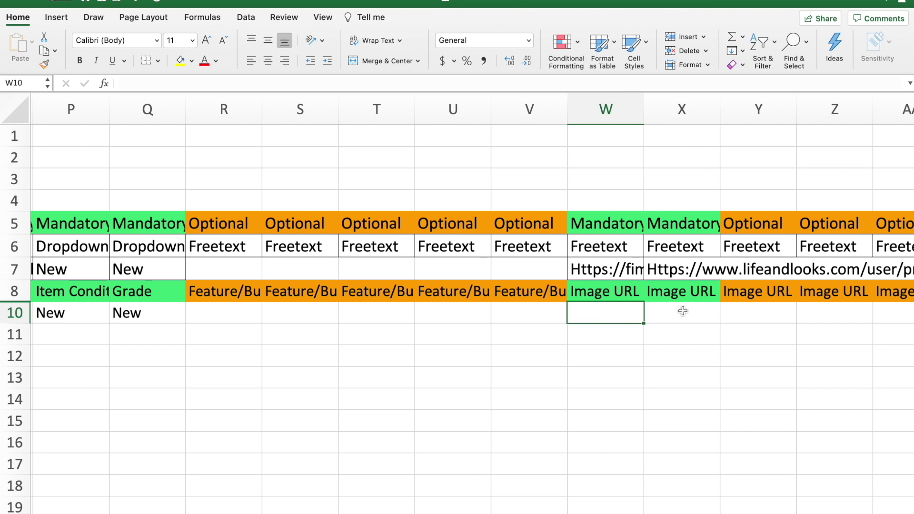
scroll(683, 310, right, 1)
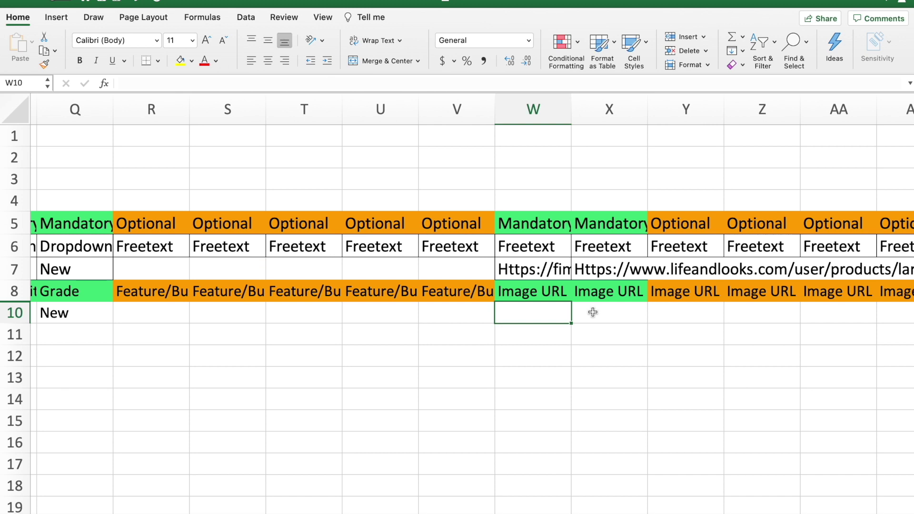
scroll(593, 312, right, 2)
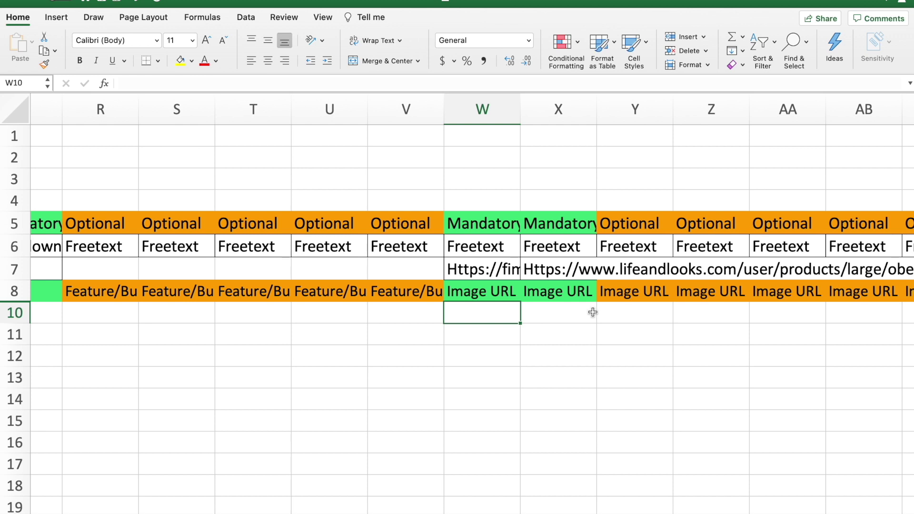
scroll(593, 312, right, 1)
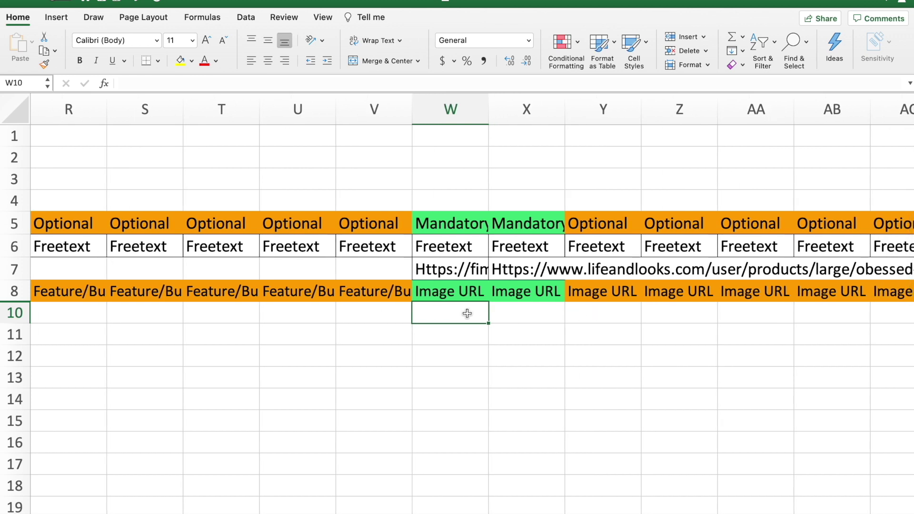
scroll(467, 313, right, 2)
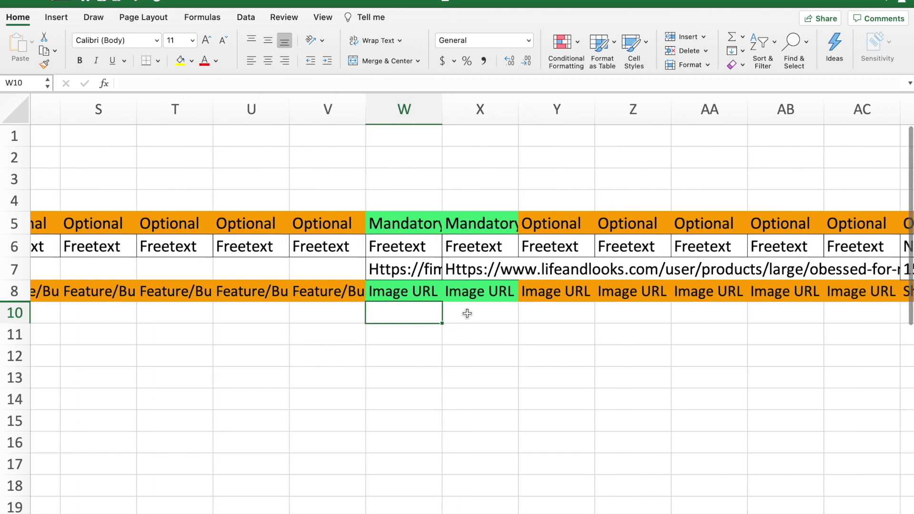
Enter the UAE recommended retail price as 550 with currency aed.
scroll(467, 313, right, 5)
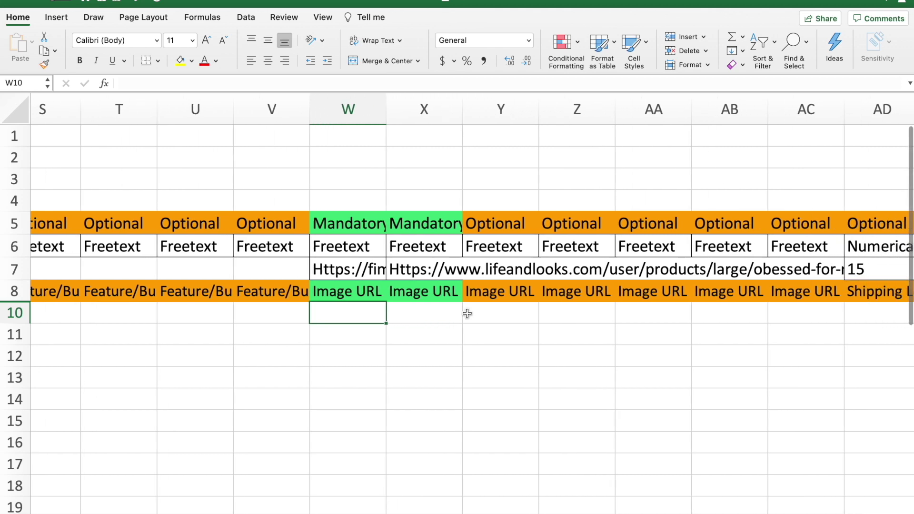
scroll(467, 313, right, 20)
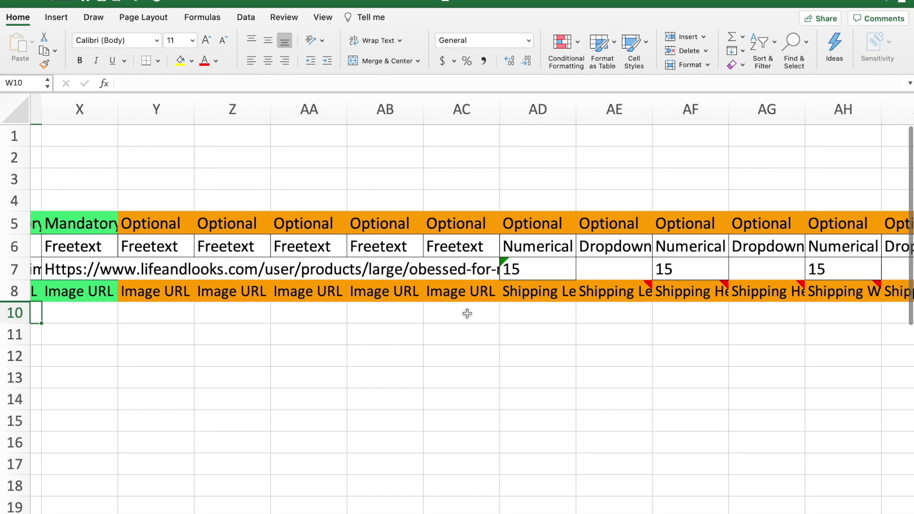
scroll(467, 313, right, 4)
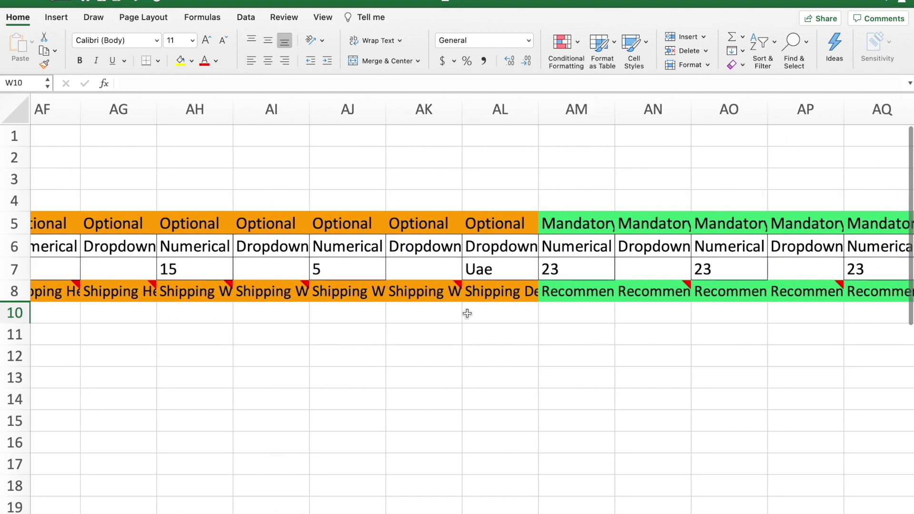
click(547, 310)
scroll(571, 312, right, 2)
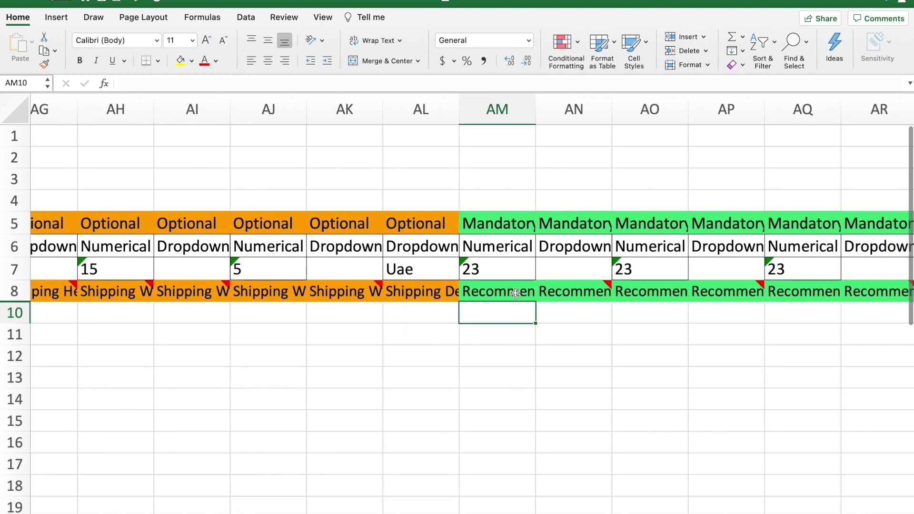
click(515, 298)
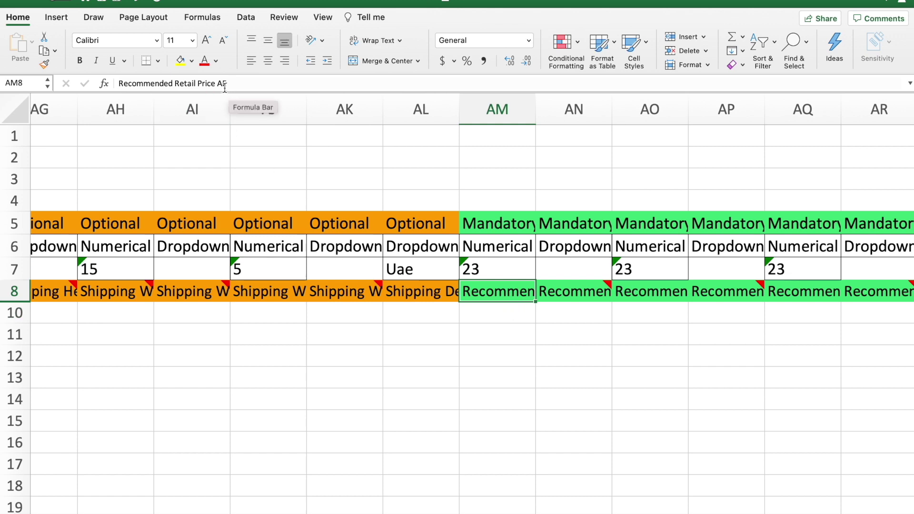
double_click(527, 320)
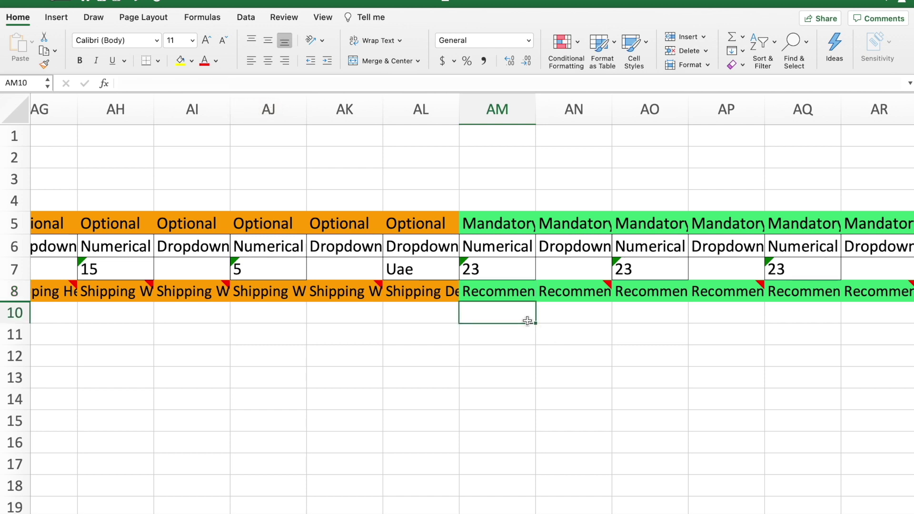
text(550)
click(577, 316)
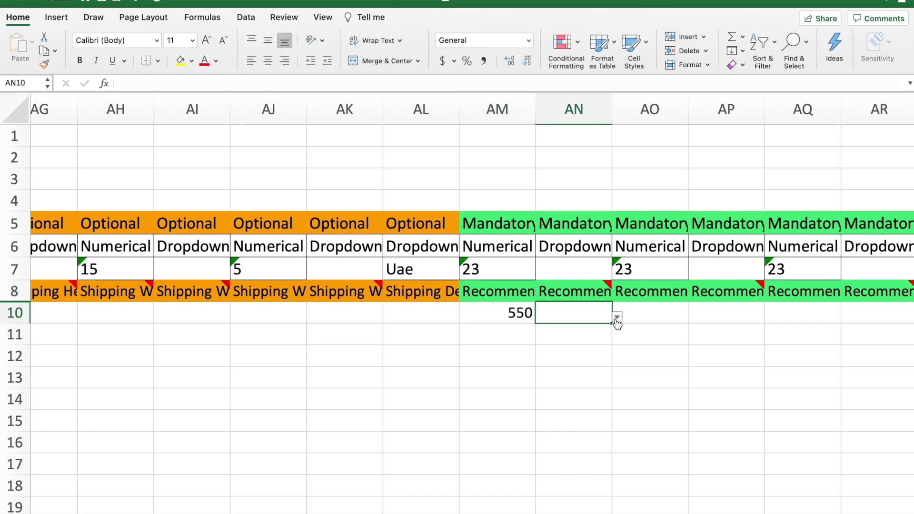
text(aed)
click(647, 307)
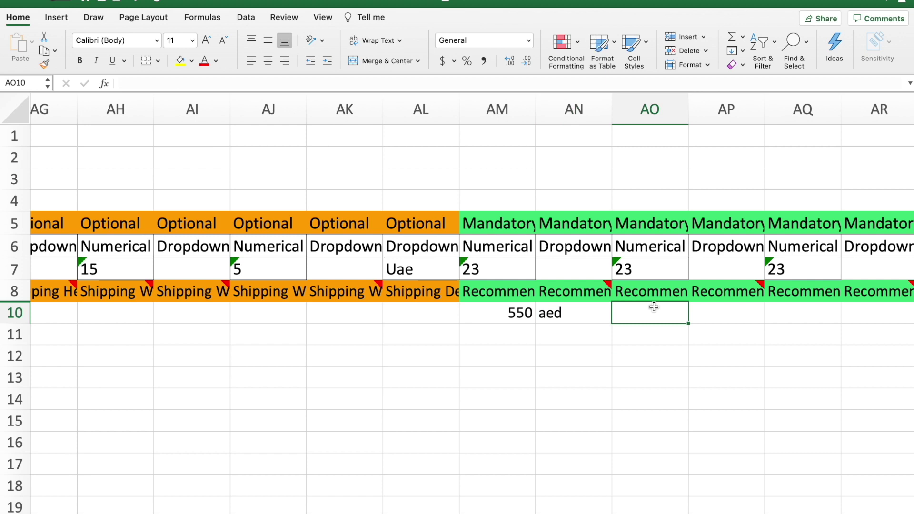
Enter the Saudi recommended retail price as 550 with currency sar.
click(650, 286)
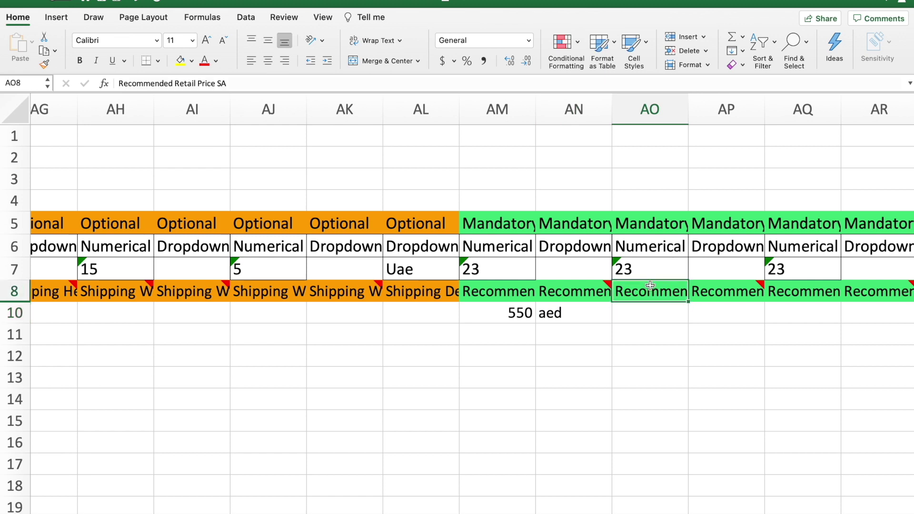
key(Down)
text(550)
click(724, 305)
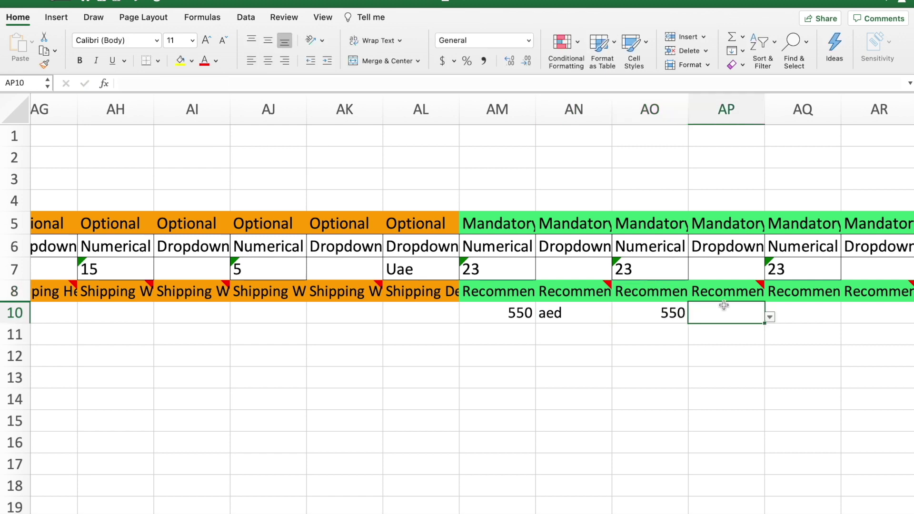
click(770, 317)
click(700, 333)
click(766, 312)
Enter 300 in AQ10 and set its currency to egp.
scroll(761, 312, right, 3)
click(764, 312)
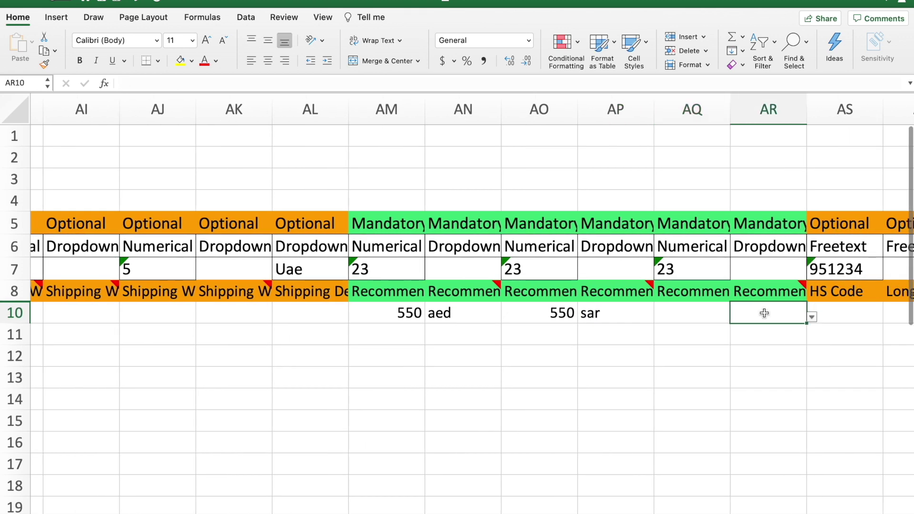
click(718, 312)
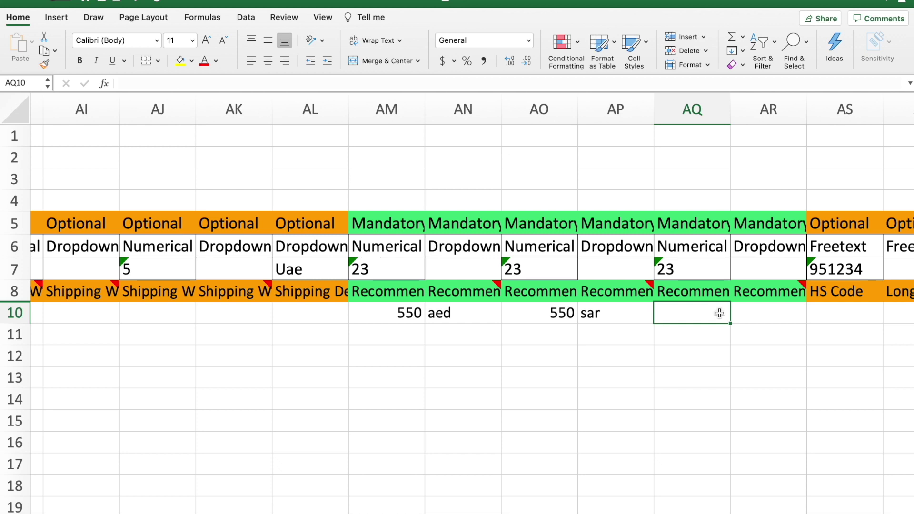
text(300)
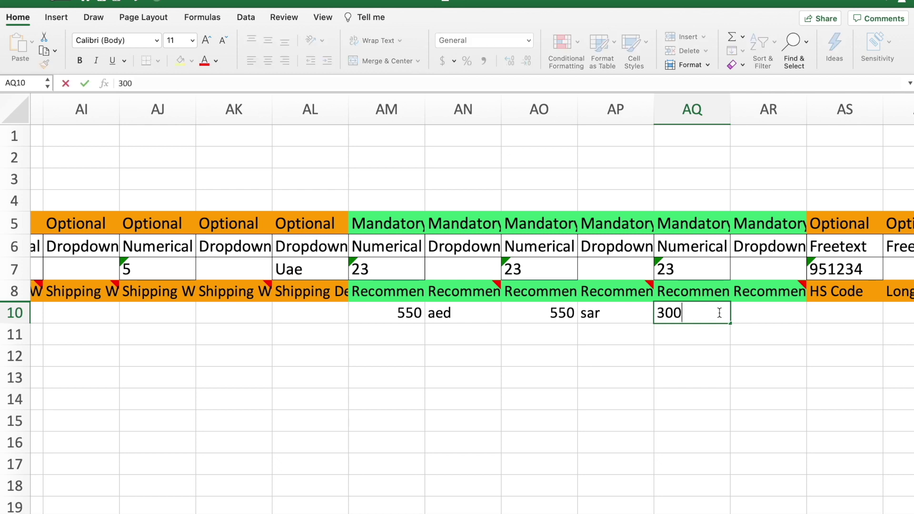
key(Tab)
click(810, 320)
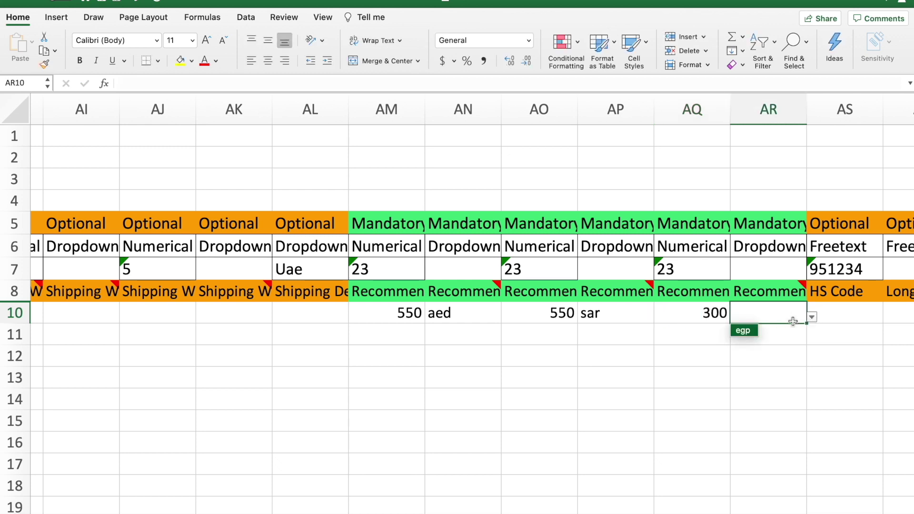
click(748, 333)
click(702, 314)
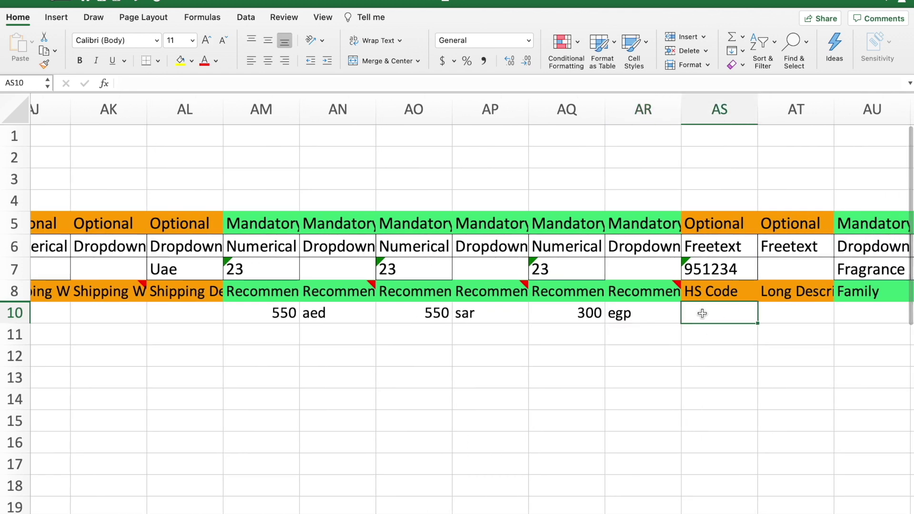
Set the Family in row 10 to fragrance.
scroll(702, 314, right, 2)
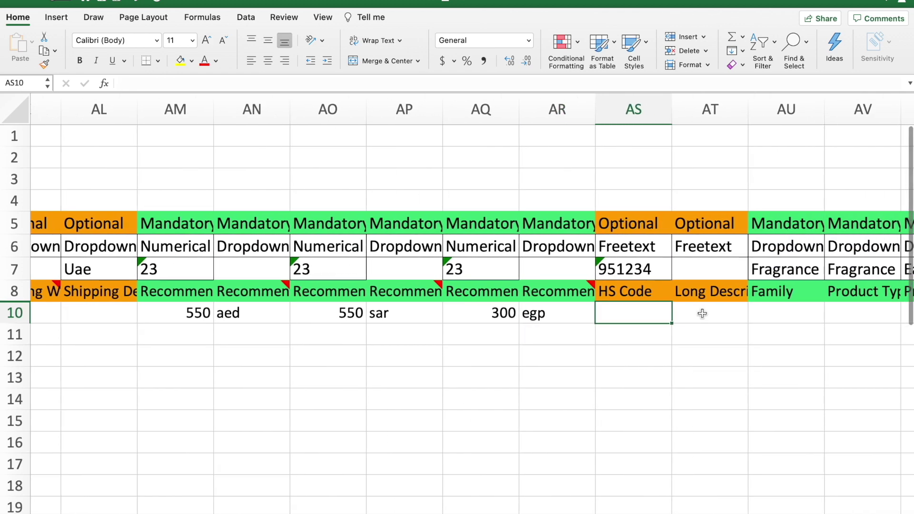
scroll(702, 313, right, 1)
click(703, 314)
scroll(702, 313, right, 2)
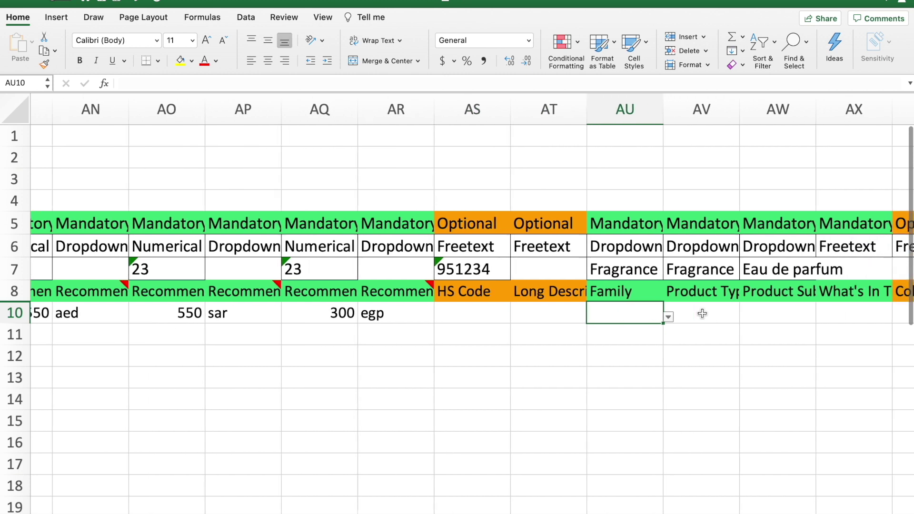
click(669, 316)
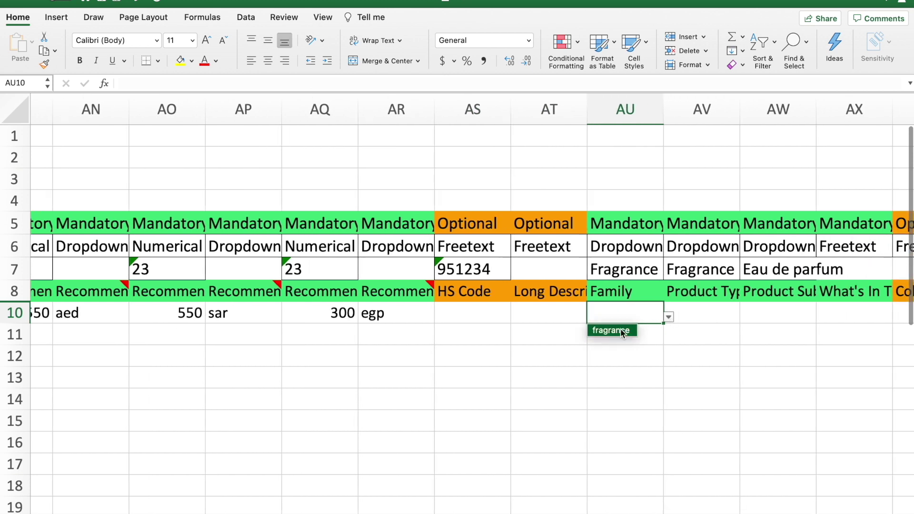
click(614, 331)
Set the product type to fragrance and the product subtype to cologne.
click(687, 315)
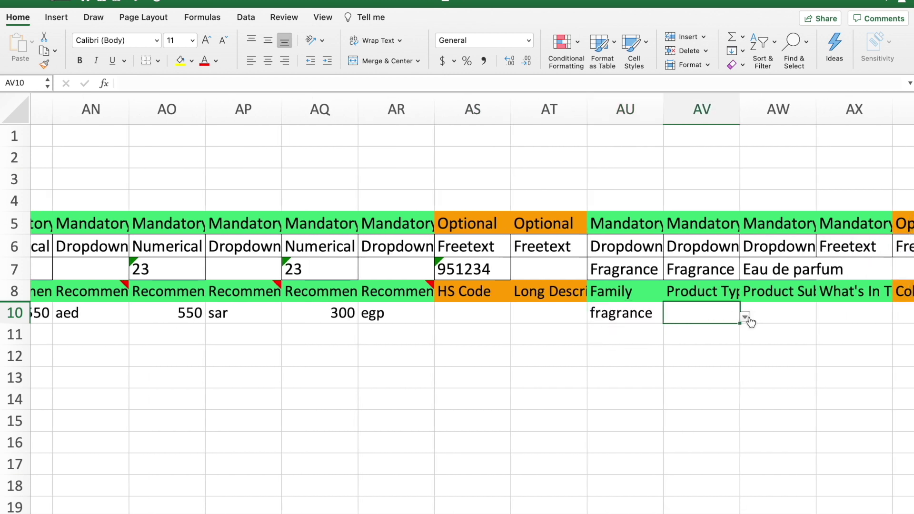
click(745, 316)
click(694, 330)
click(793, 311)
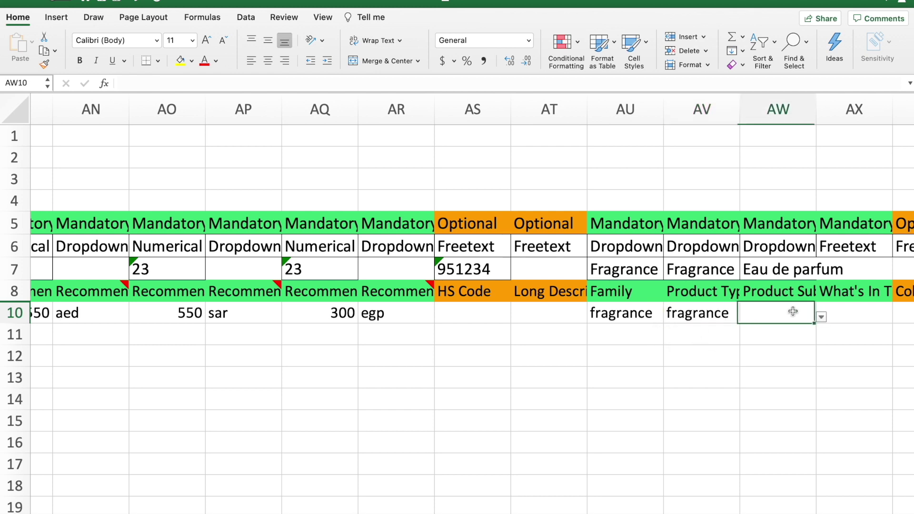
click(822, 317)
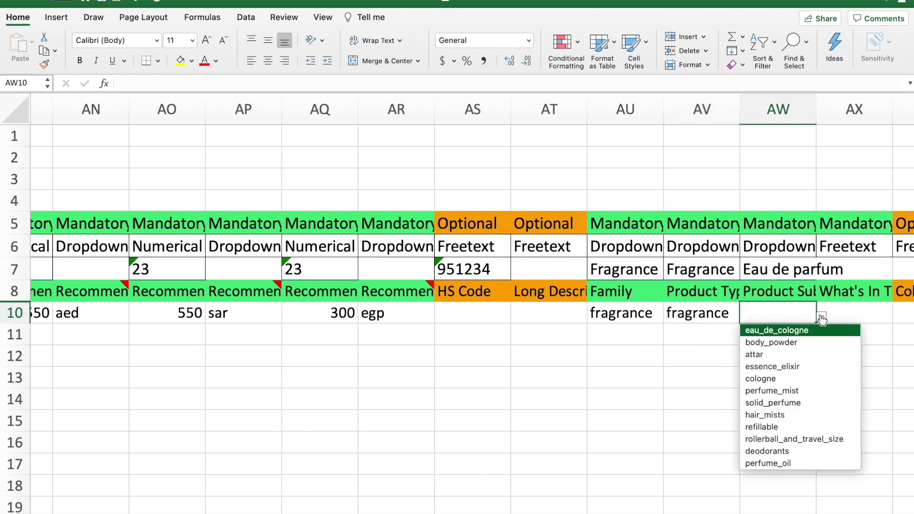
click(762, 378)
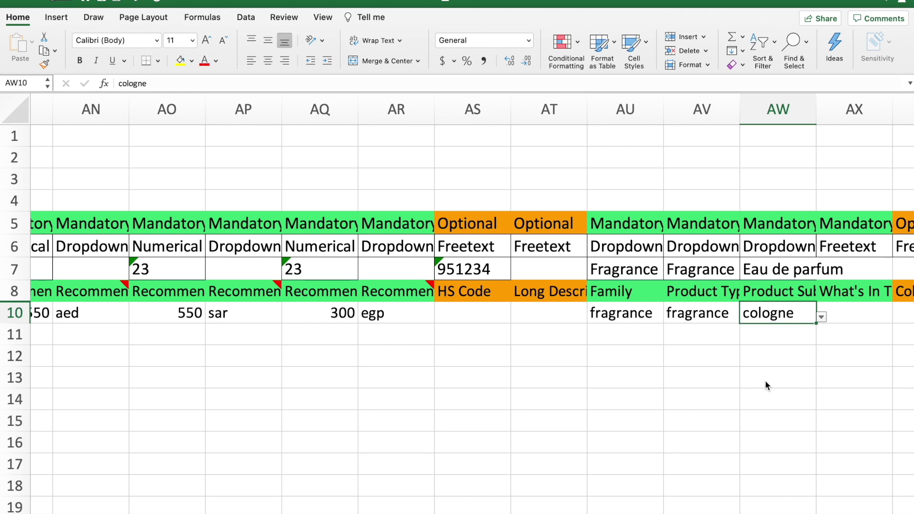
Enter '1 PIECE OF CALVIN KLEIN COLOGNE' as What's In The Box in AX10.
scroll(765, 381, right, 3)
click(764, 292)
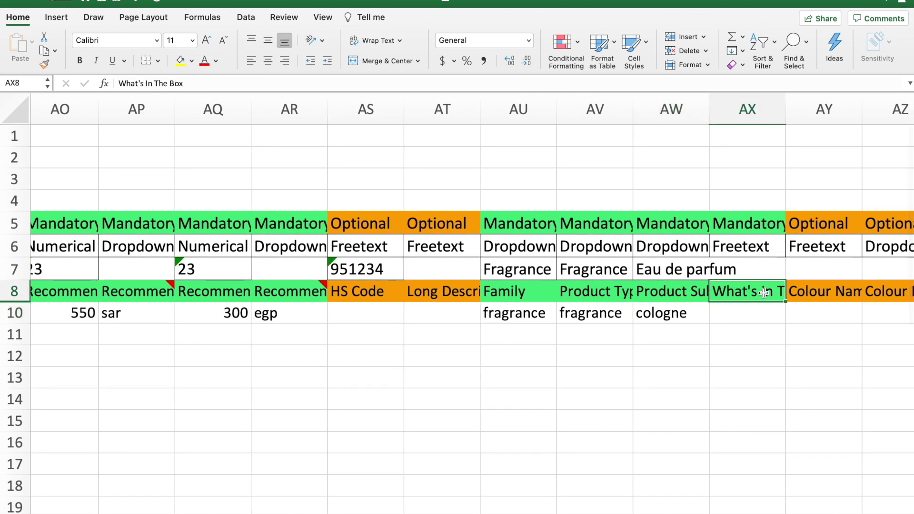
key(Down)
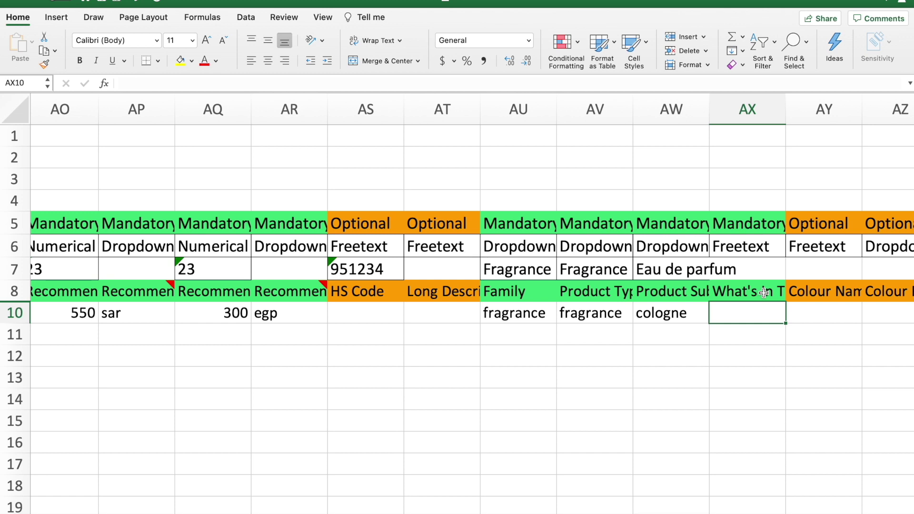
text(1 P)
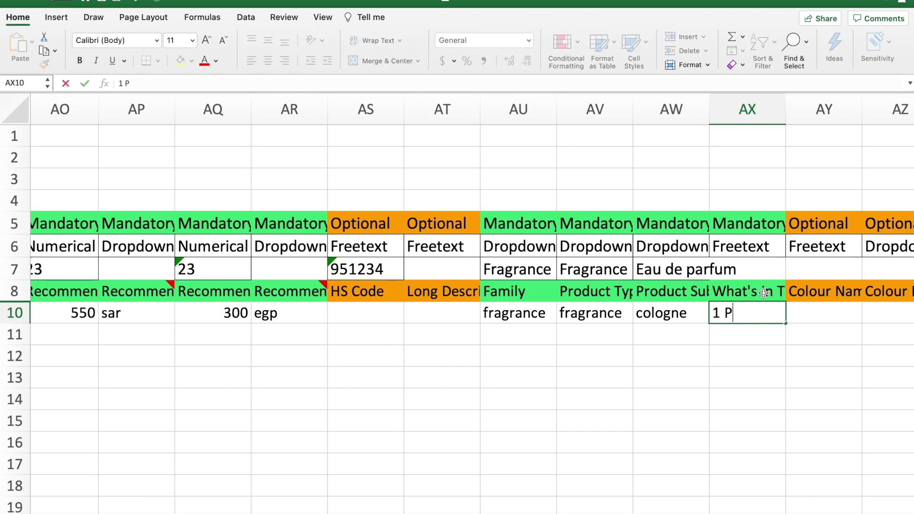
text(IECE OF CAL)
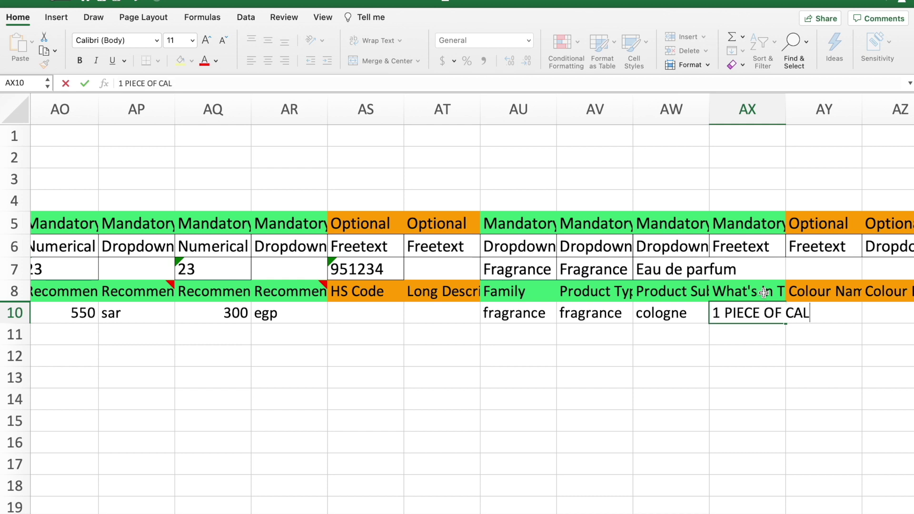
text(VIN KLEIN CL)
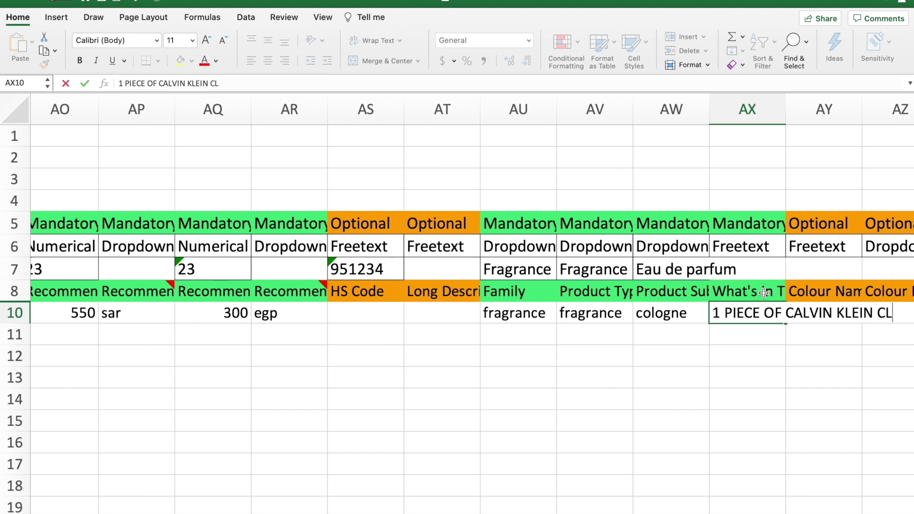
key(BackSpace)
text(OLOGNE)
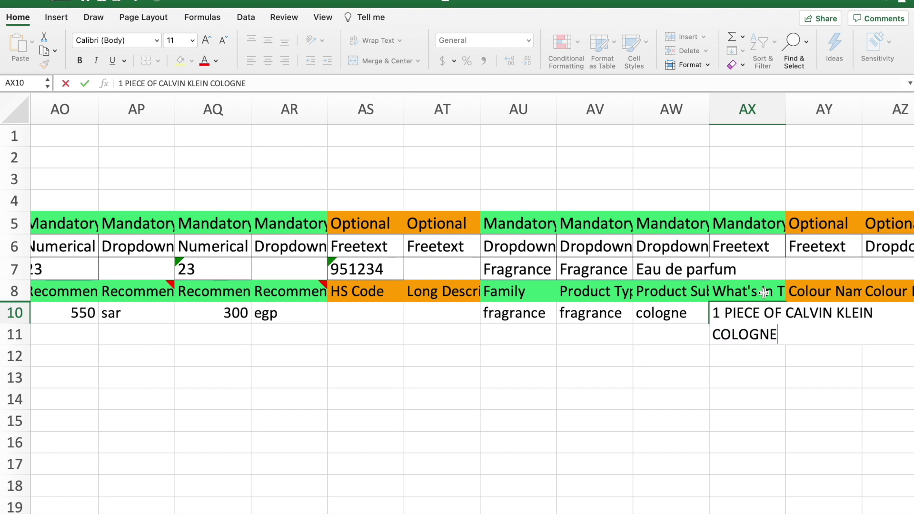
key(Tab)
scroll(763, 293, right, 4)
scroll(763, 293, right, 2)
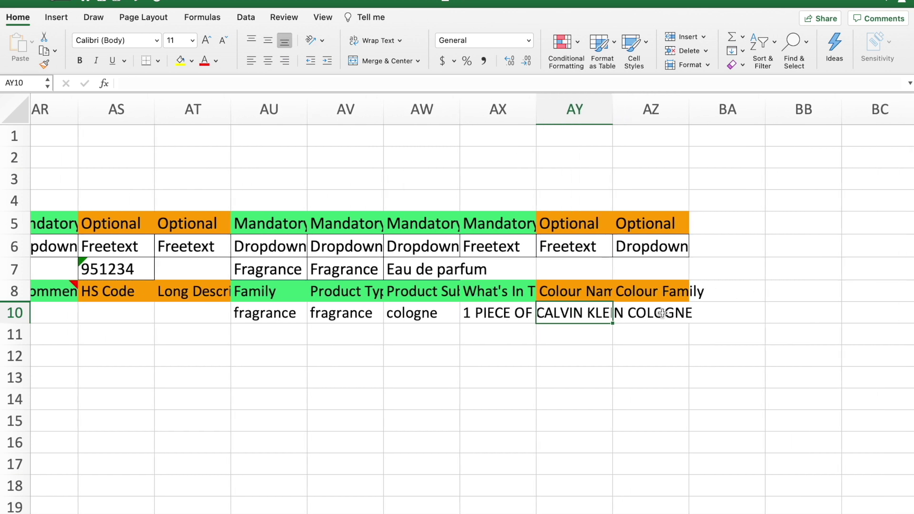
key(Left)
scroll(669, 318, down, 1)
scroll(669, 317, left, 1)
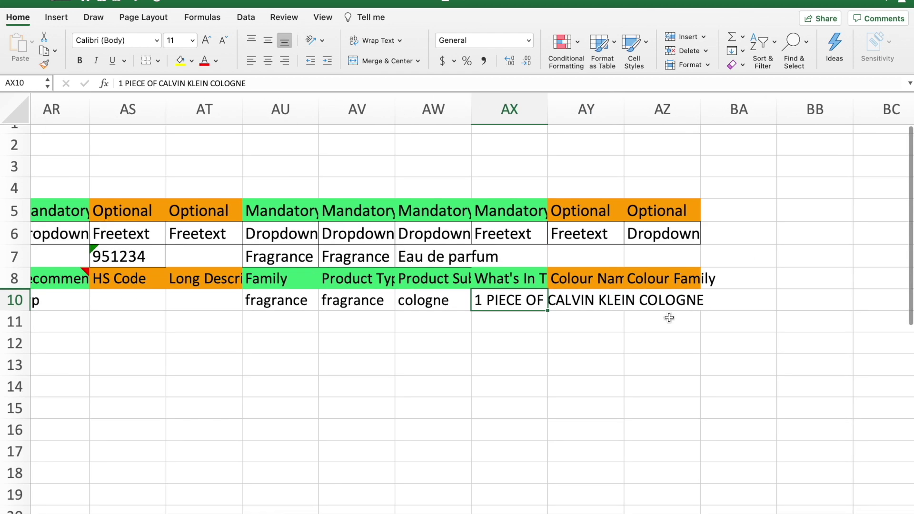
scroll(669, 317, left, 2)
scroll(669, 317, up, 1)
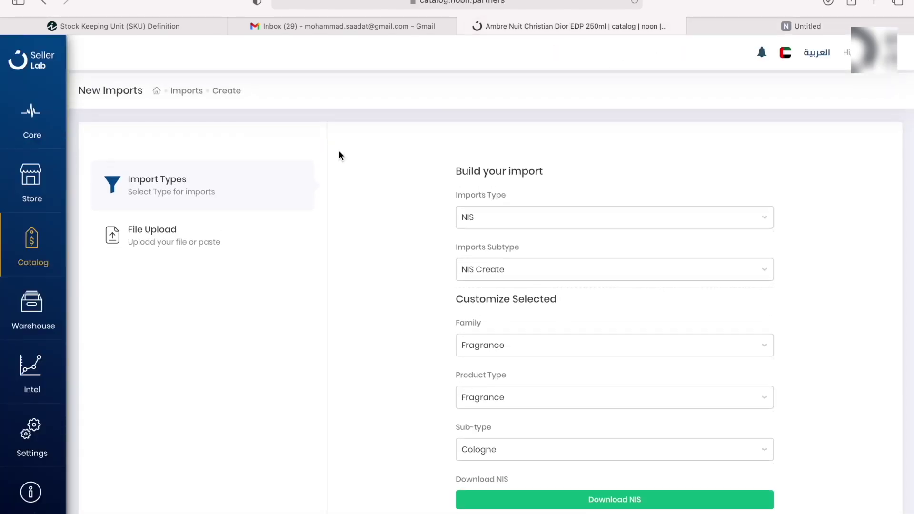
Go to the File Upload step of the NIS Create fragrance import.
click(151, 230)
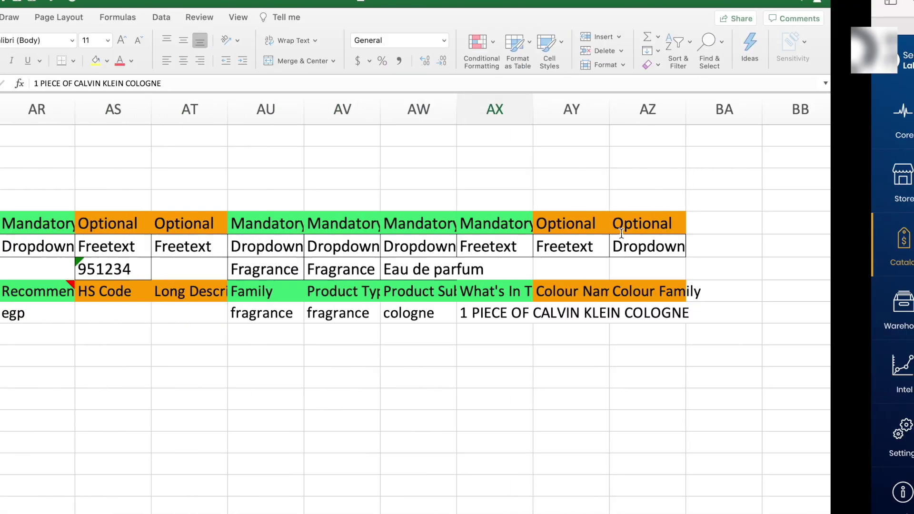
Enter MS-2 as the Partner SKU in B11, below MS-1.
scroll(620, 232, left, 15)
scroll(620, 232, left, 15)
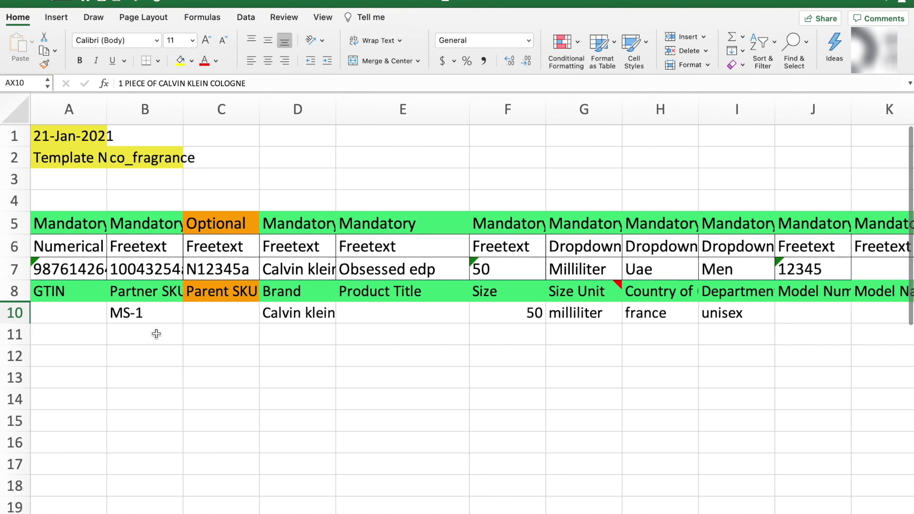
click(157, 333)
text(MS-2)
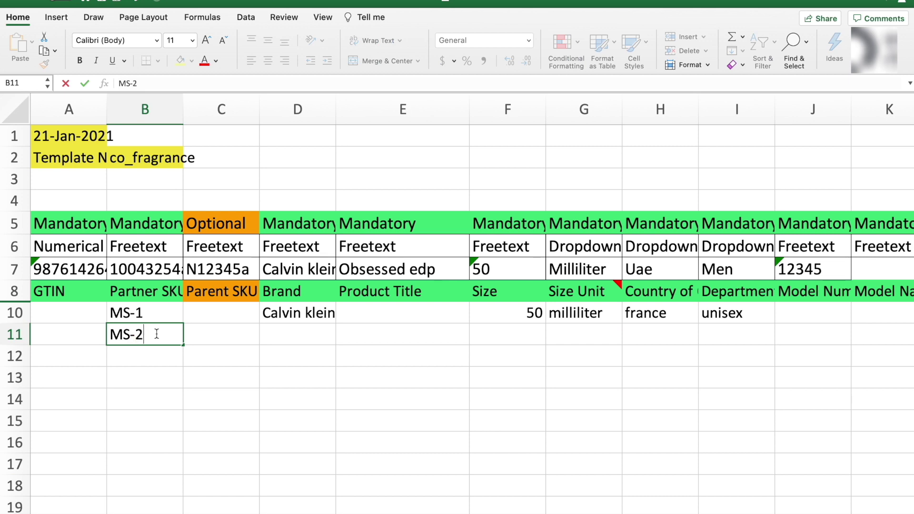
key(Tab)
click(145, 335)
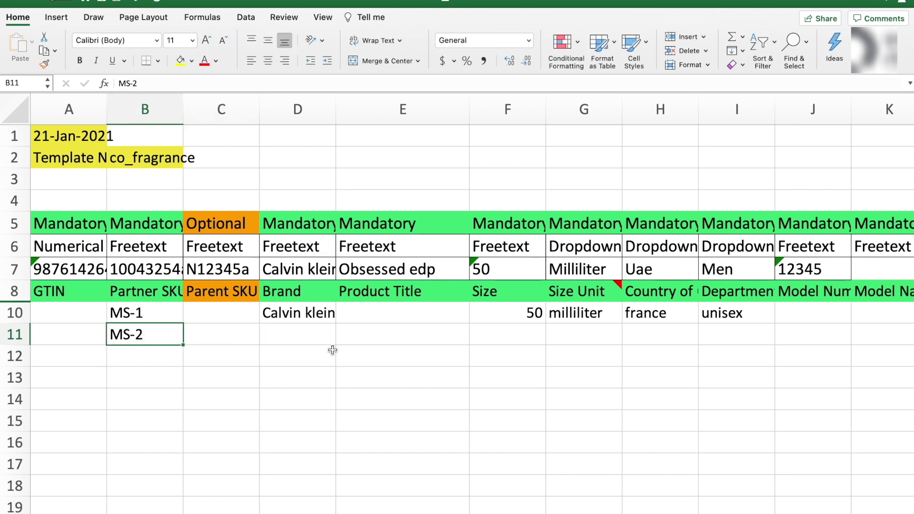
scroll(333, 350, down, 3)
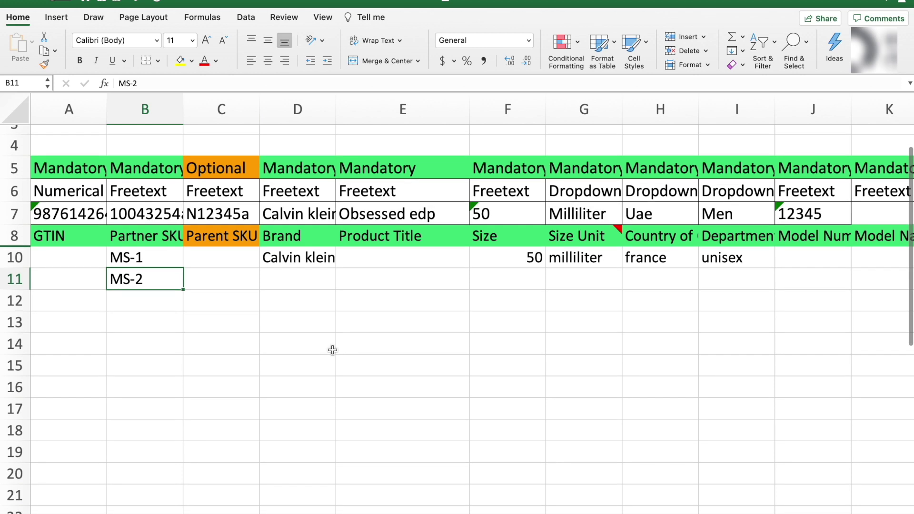
scroll(333, 350, down, 10)
scroll(332, 350, up, 12)
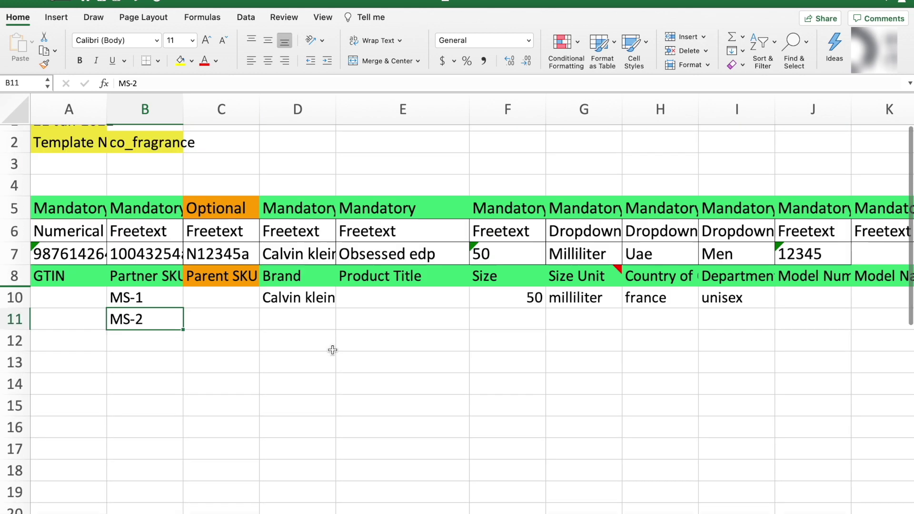
scroll(332, 350, up, 1)
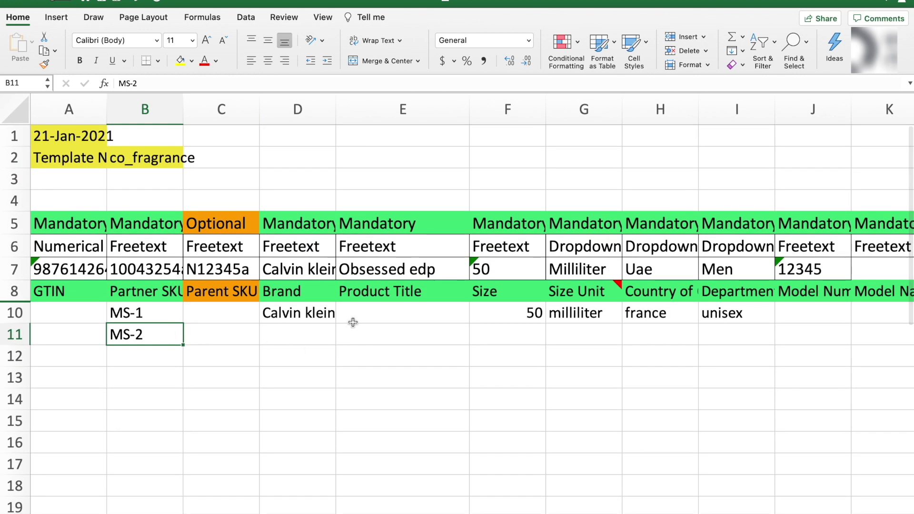
Switch back to the Seller Lab File Upload page in Safari.
key(ctrl+Right)
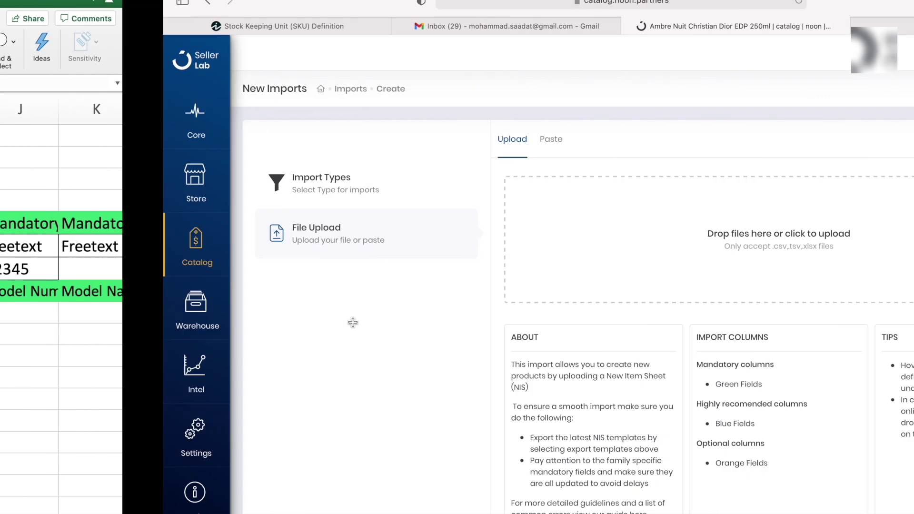